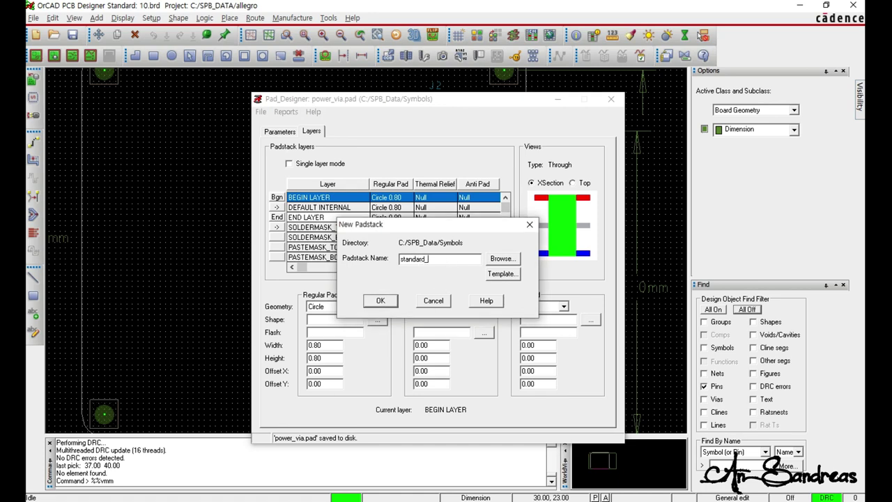
Step: Create the padstack standard_via and set its units to millimeters with 2 decimal places
left_click(394, 303)
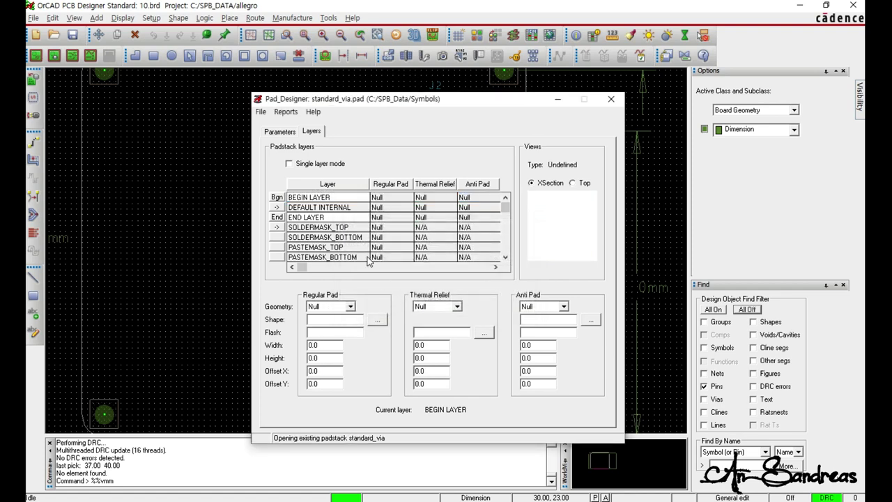
left_click(291, 133)
left_click(387, 159)
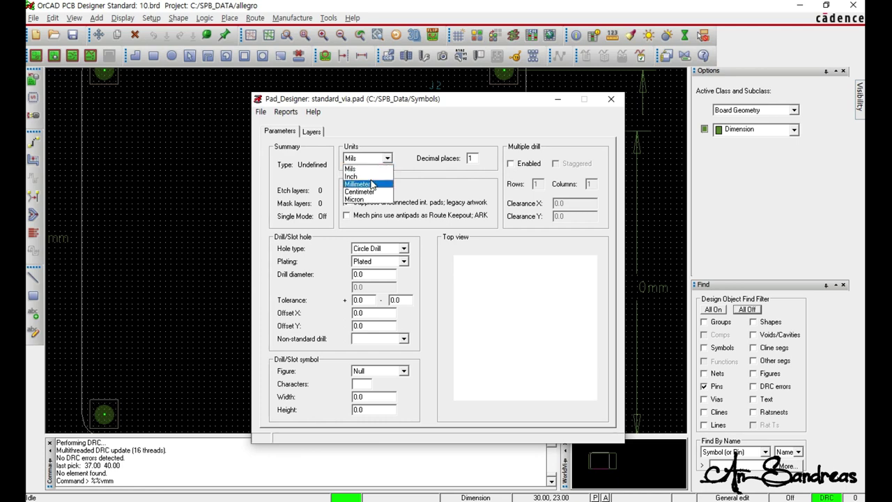
left_click(370, 184)
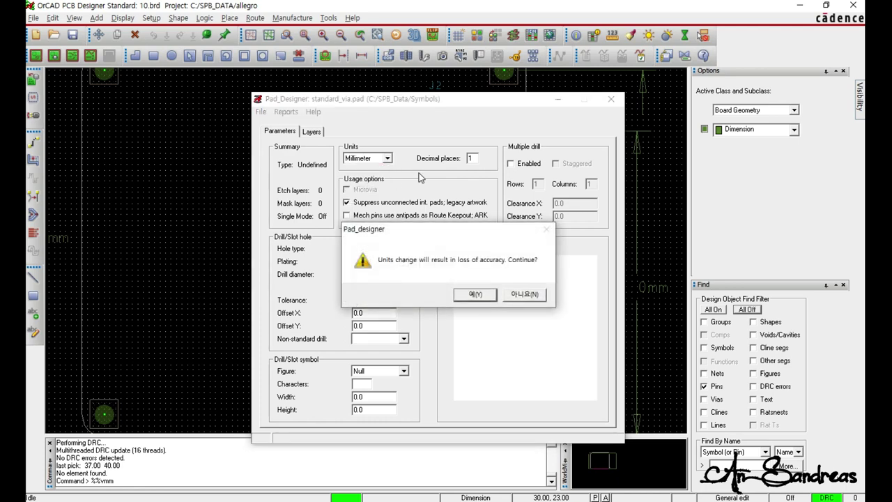
left_click(478, 293)
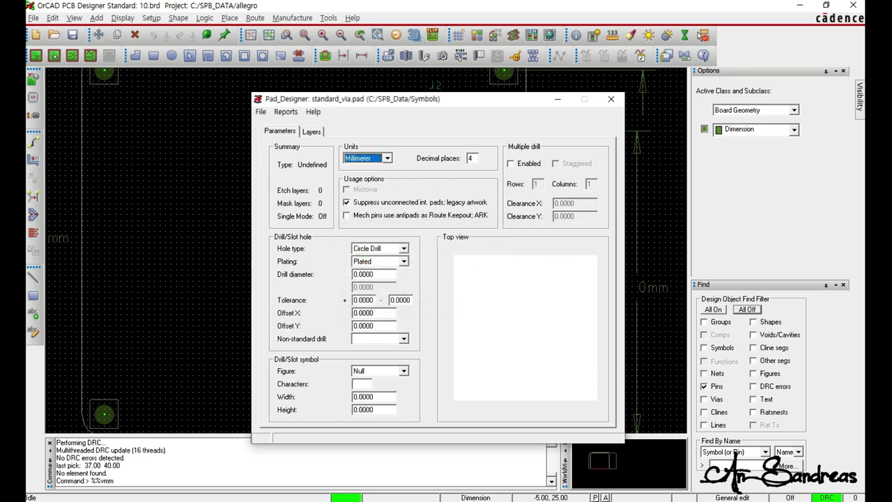
left_click(475, 159)
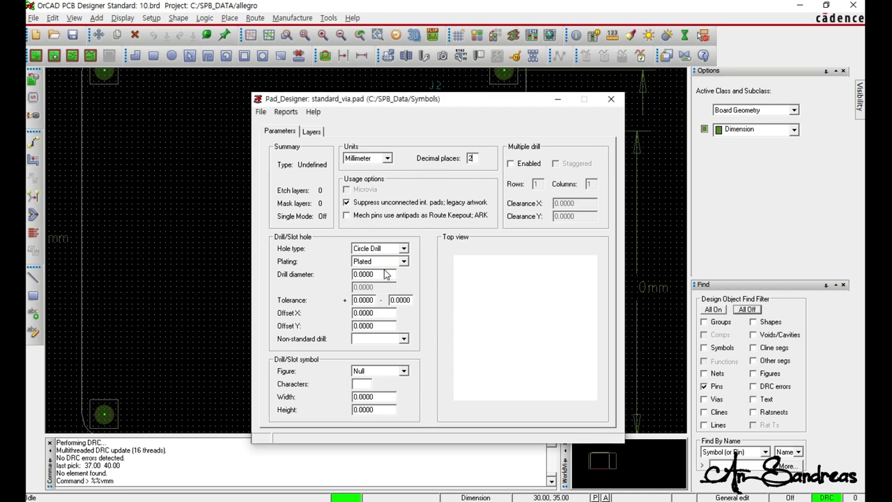
Step: Set the via's drill diameter to 0.3 mm and define its drill symbol as a circle 0.3 mm wide and 0.3 mm high
double_click(386, 274)
type("0.3")
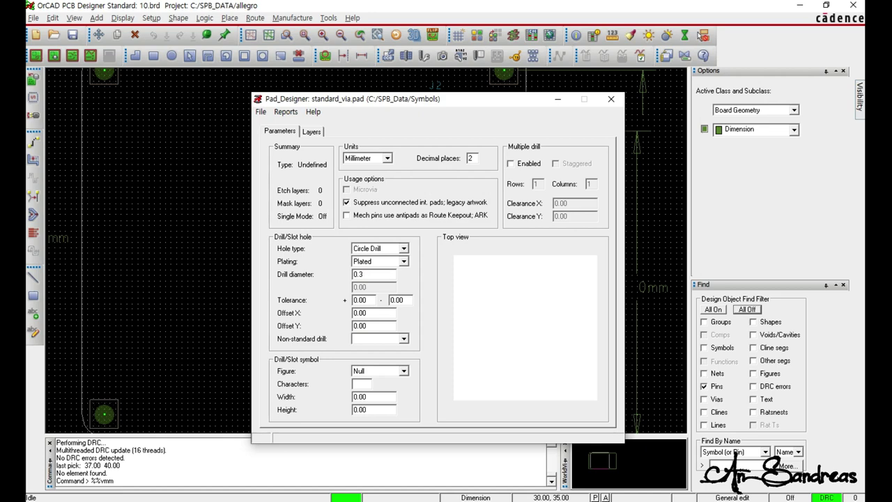
left_click(381, 396)
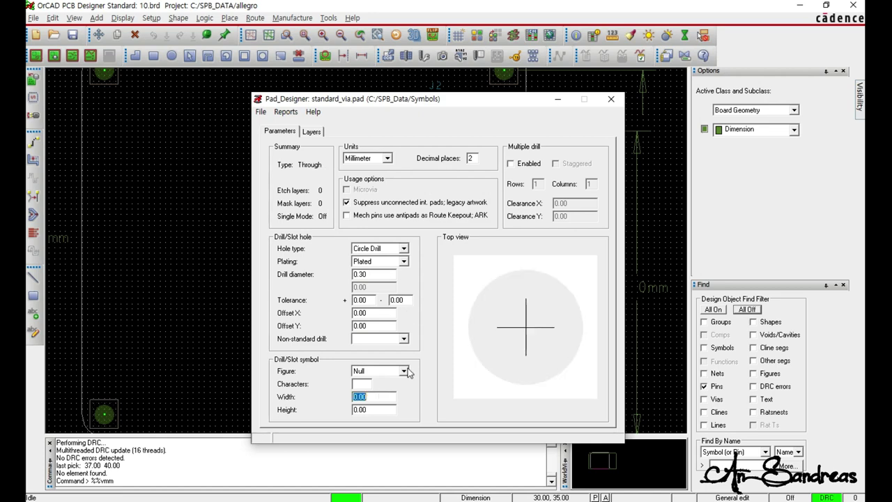
left_click(404, 371)
left_click(395, 389)
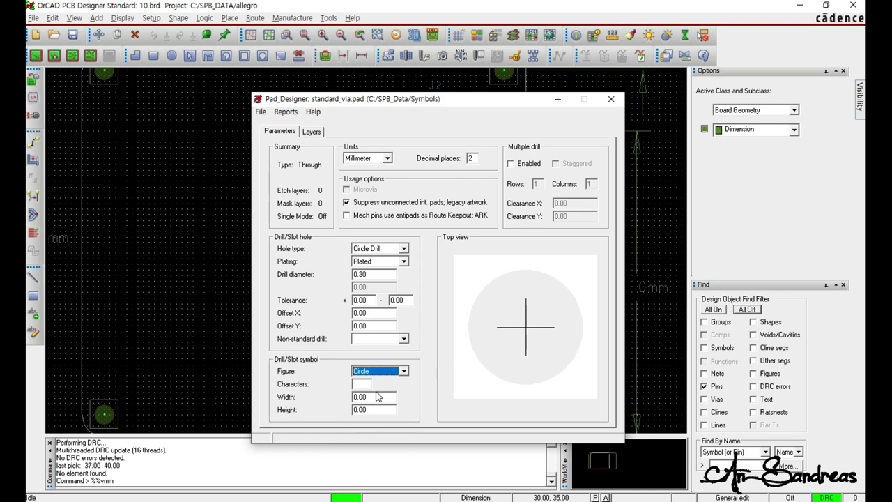
left_click(377, 396)
double_click(377, 396)
type("0.3")
key("Tab")
type("0.3")
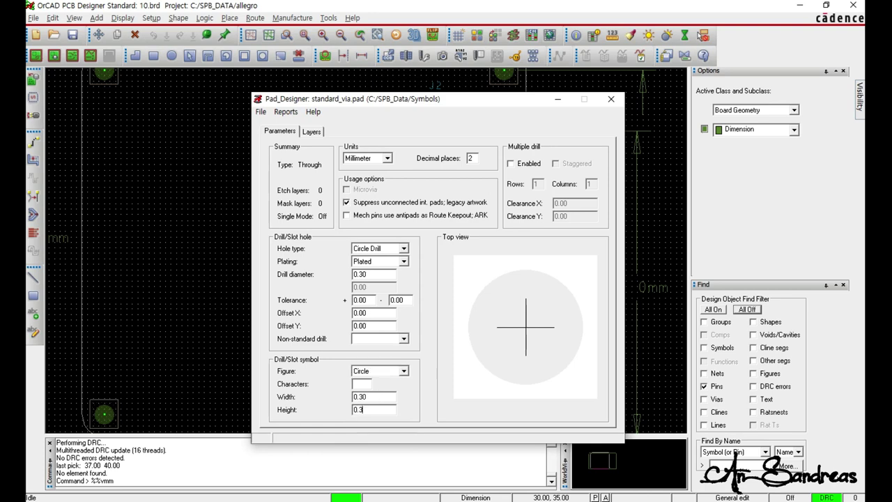
Step: Define the regular pad on BEGIN LAYER as a circle with a width and height of 0.6 mm
left_click(317, 131)
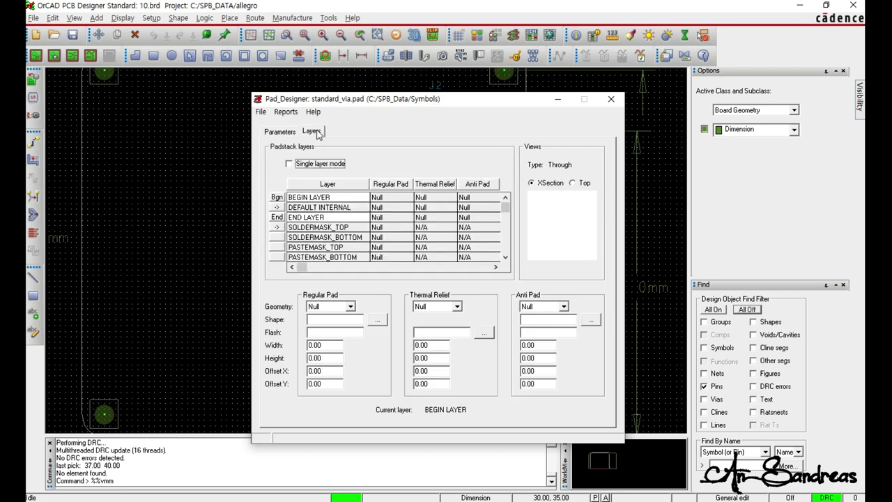
left_click(399, 200)
left_click(352, 307)
left_click(335, 324)
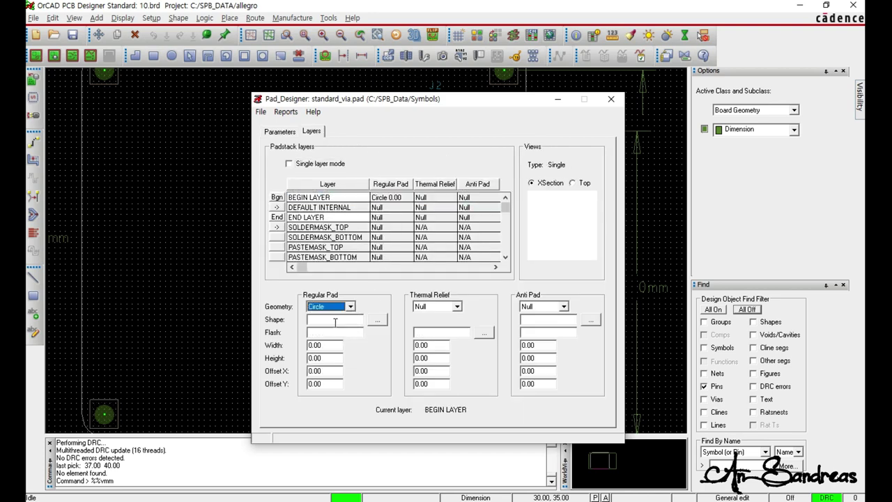
double_click(333, 344)
type("0.6")
key("Tab")
type("0")
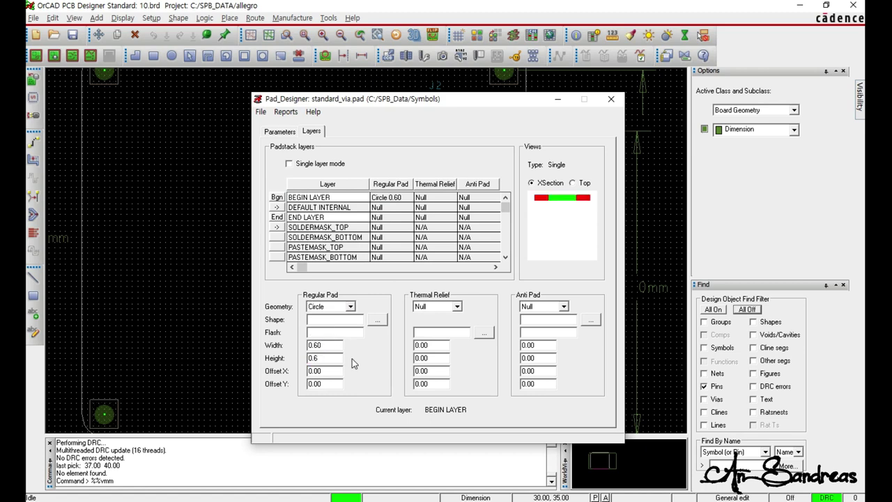
Step: Copy the BEGIN LAYER pad definition to all regular layers, the soldermask and the pastemask
right_click(274, 199)
left_click(313, 221)
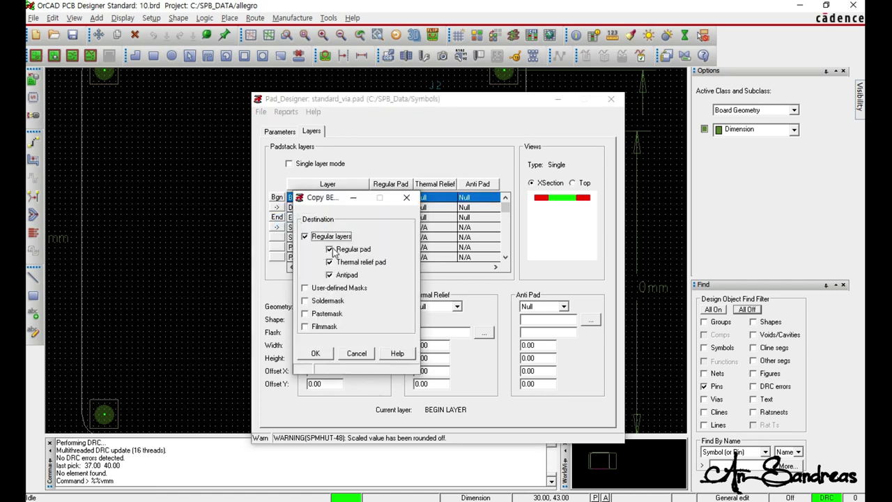
left_click(338, 301)
left_click(335, 318)
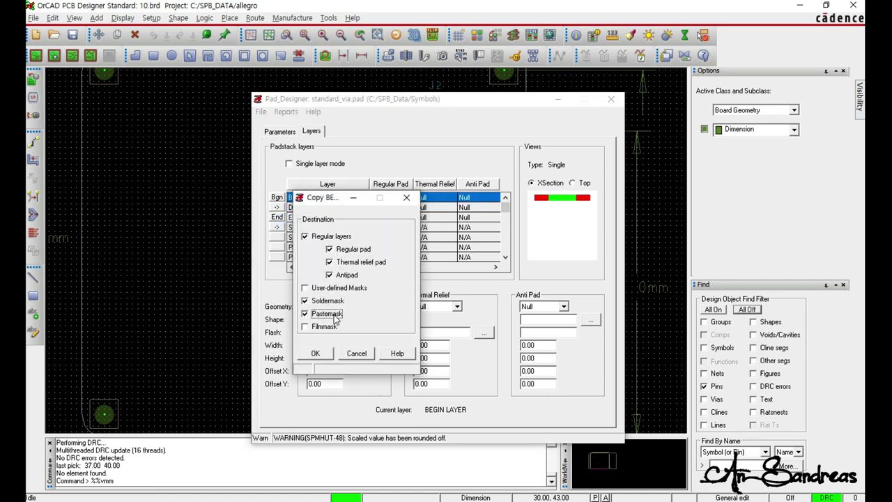
left_click(317, 353)
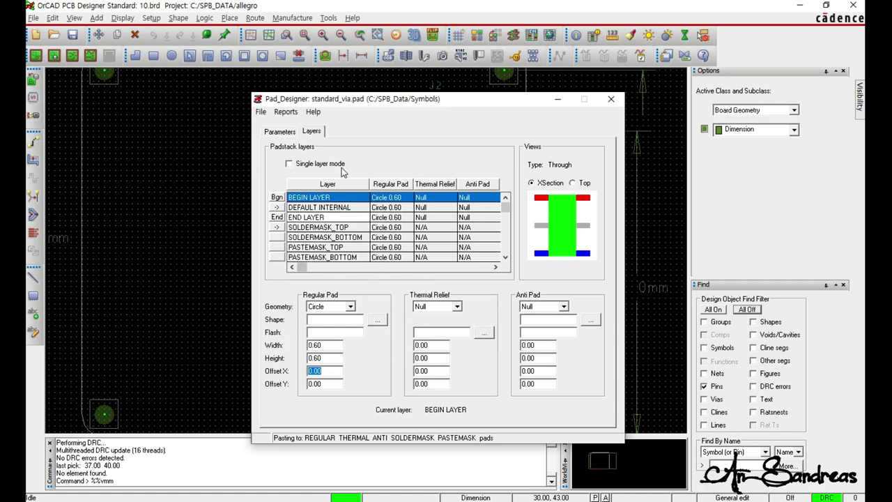
Step: Save the standard_via padstack and minimize the Pad Designer window
left_click(262, 115)
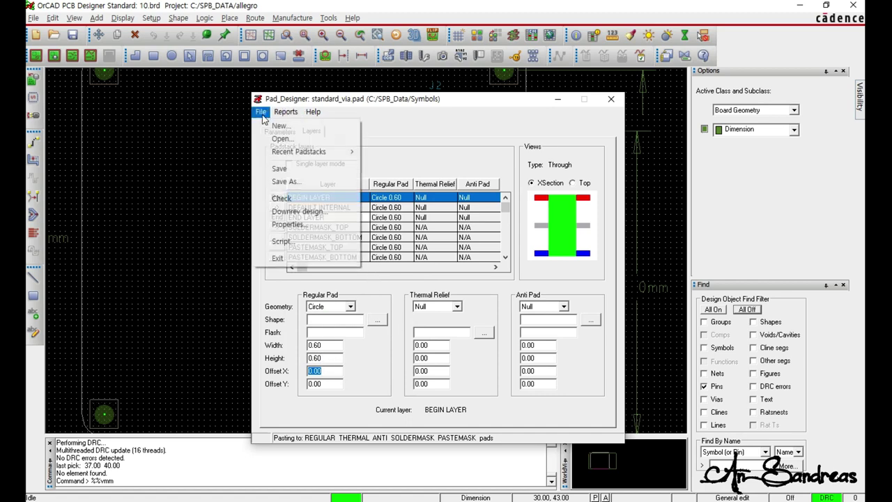
left_click(315, 173)
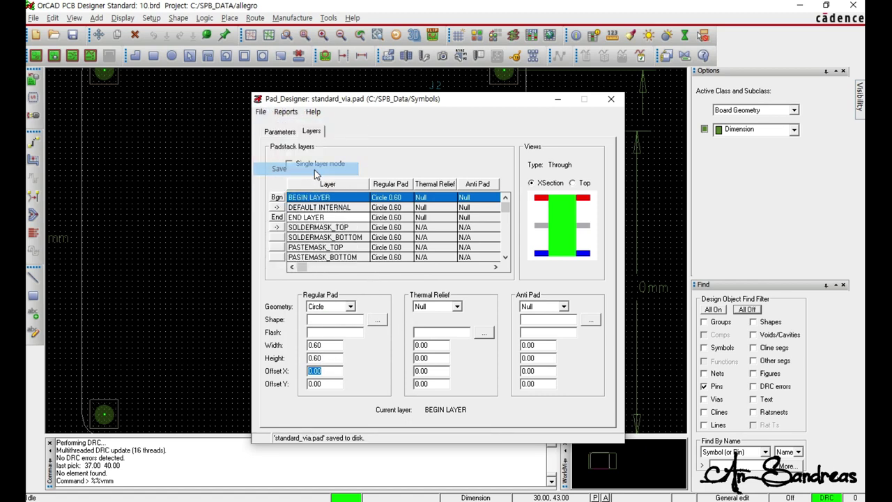
left_click(558, 100)
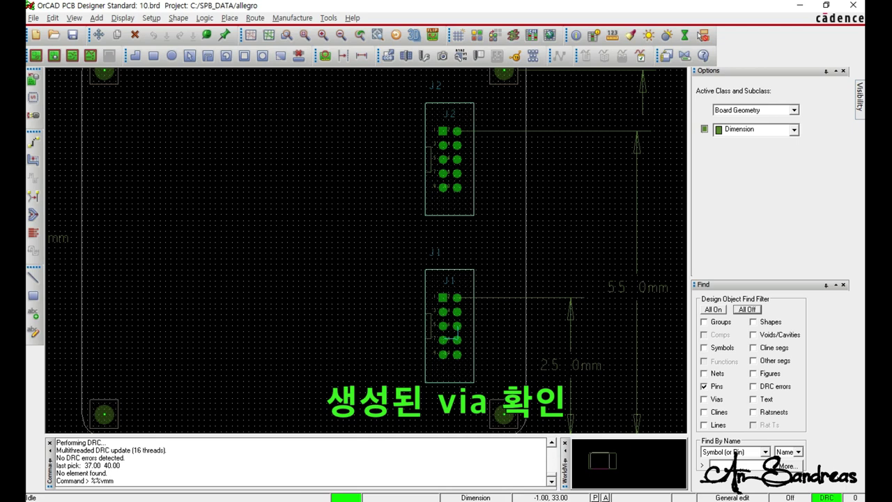
Step: Open the Constraint Manager and set the minimum line width of the DEFAULT physical constraint set to 0.3 mm
left_click(151, 17)
mouse_move(253, 183)
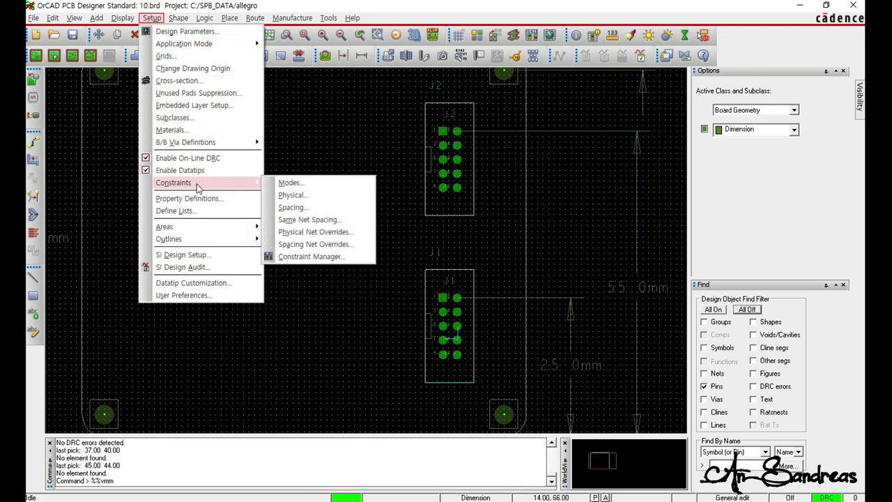
left_click(314, 257)
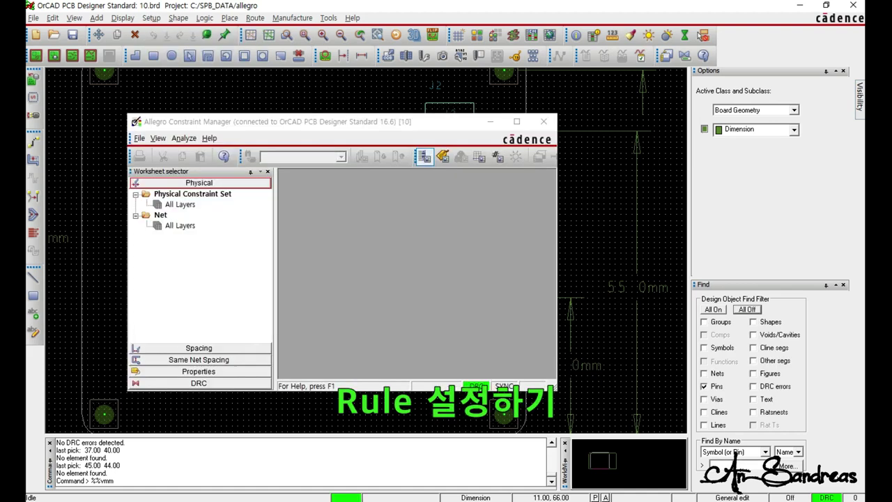
left_click(191, 207)
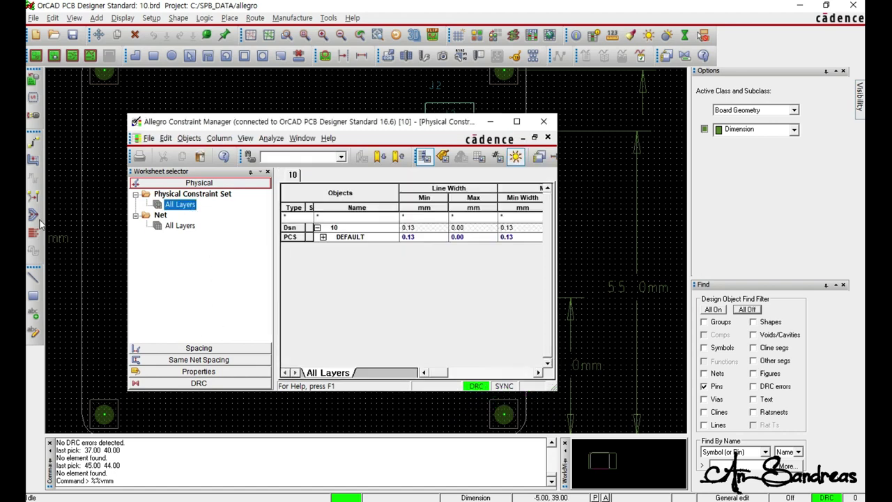
left_click(427, 238)
type("0.")
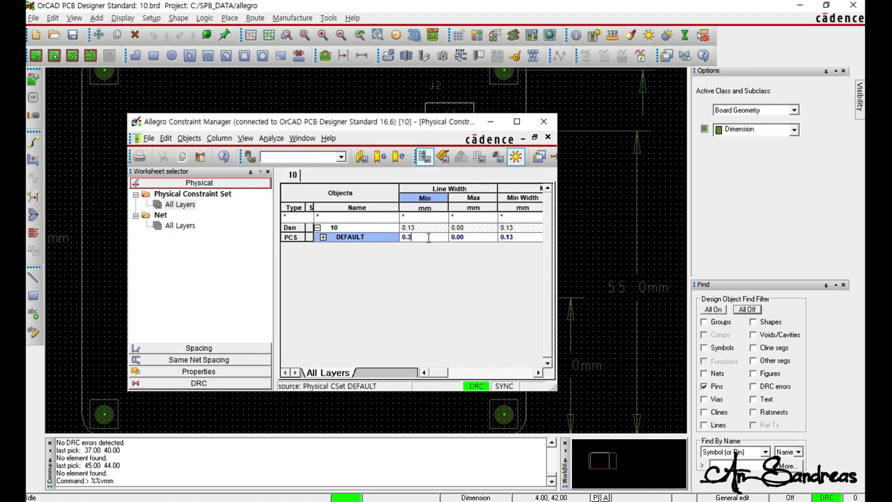
Step: Show the physical net constraints for all layers in an enlarged window and set the +5V net's minimum line width to 0.5 mm
left_click(180, 225)
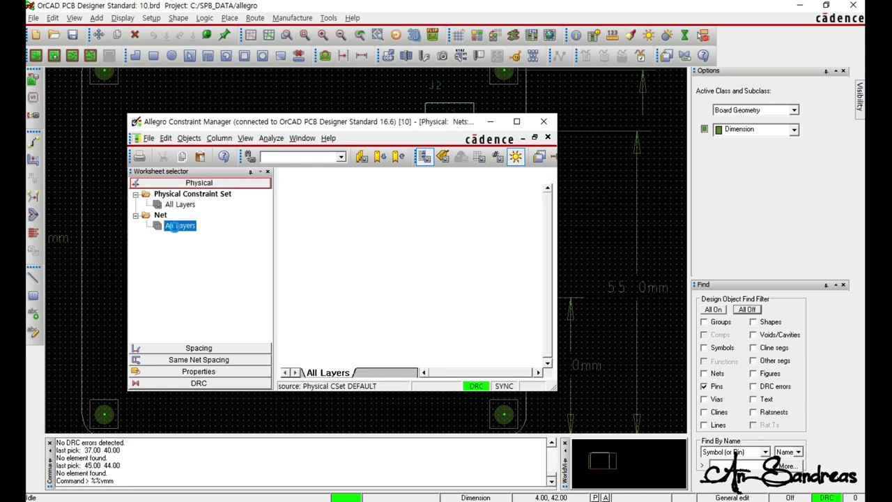
left_click_drag(409, 115, 408, 25)
left_click_drag(555, 389, 710, 491)
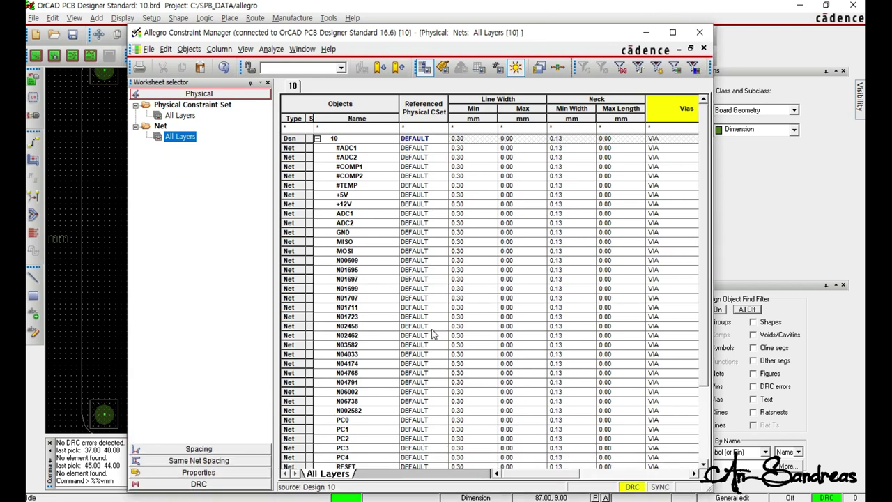
left_click(473, 195)
type("0")
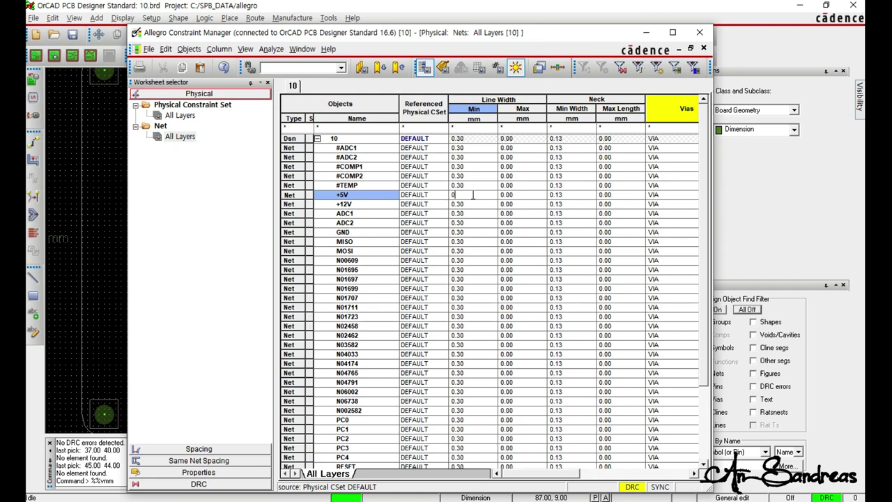
type(".5")
key("Return")
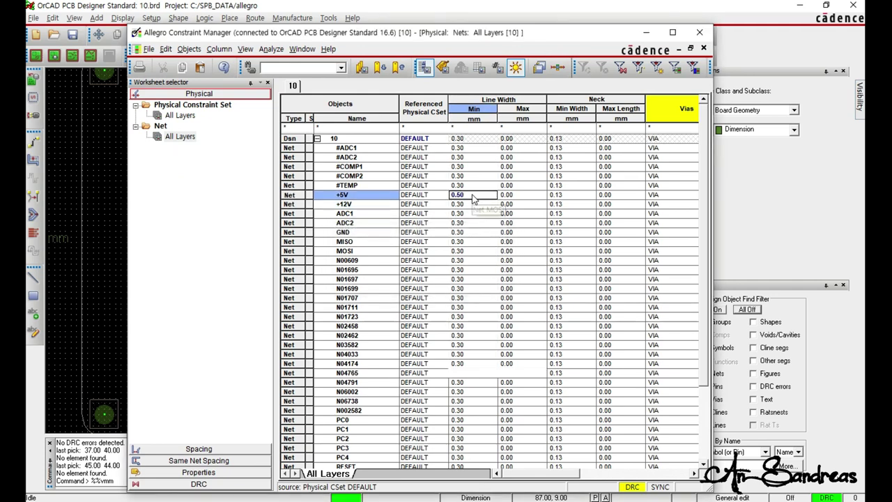
Step: Set the minimum line width of the +12V and GND nets to 0.5 mm
key("Down")
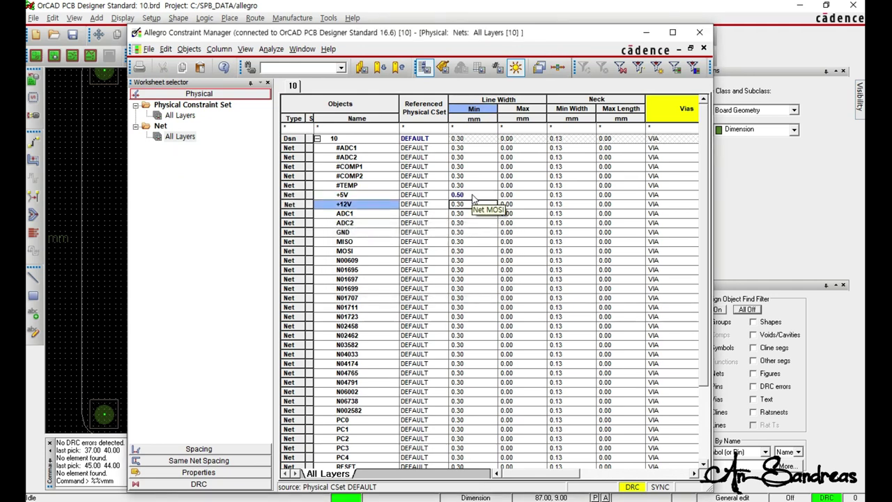
type("0.5")
key("Return")
key("Down")
key("Down")
key("Down")
type("0.5")
key("Return")
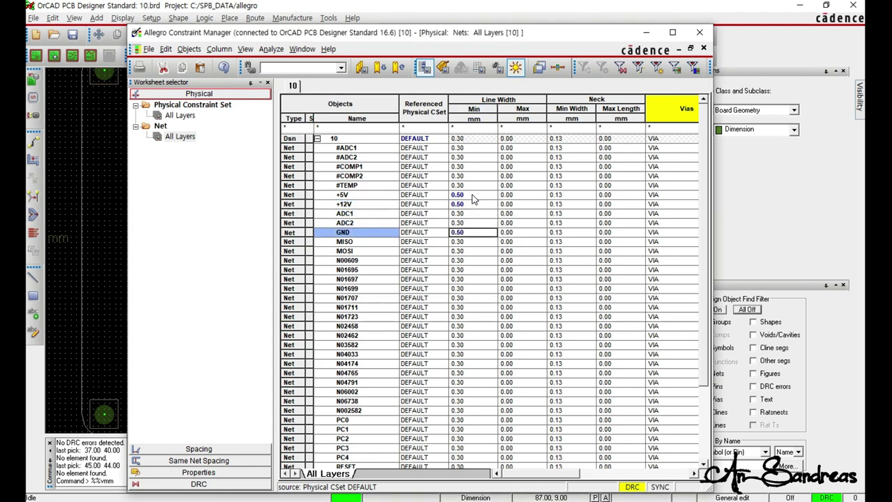
Step: Set the minimum line width of the X1 and X2 nets to 0.5 mm
scroll(704, 284, "down", 2)
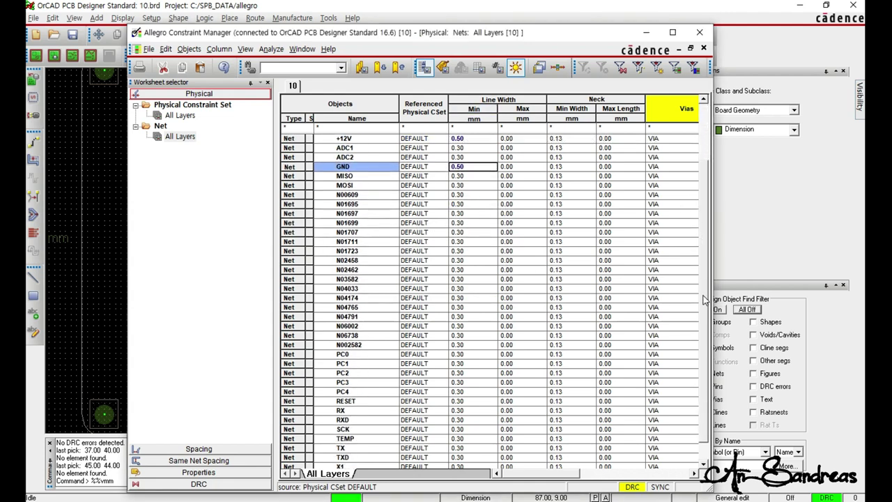
scroll(704, 284, "down", 1)
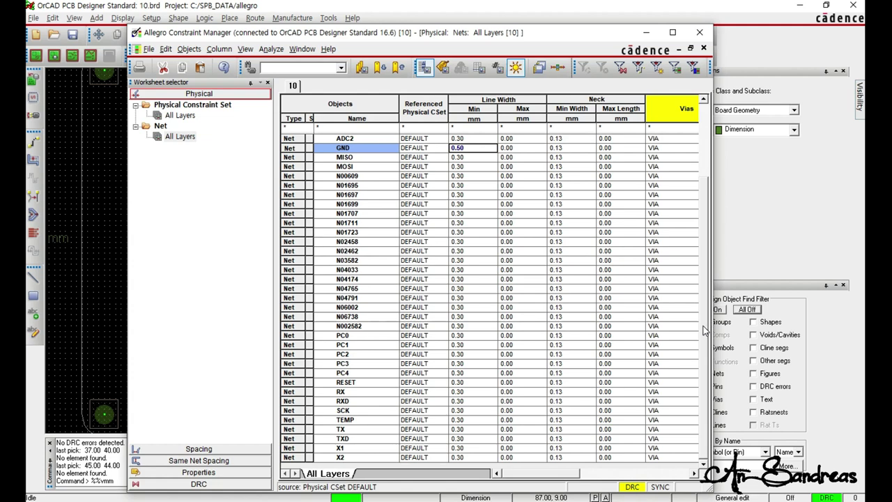
left_click(481, 450)
type("0.5")
left_click(478, 459)
type("0.5")
key("Up")
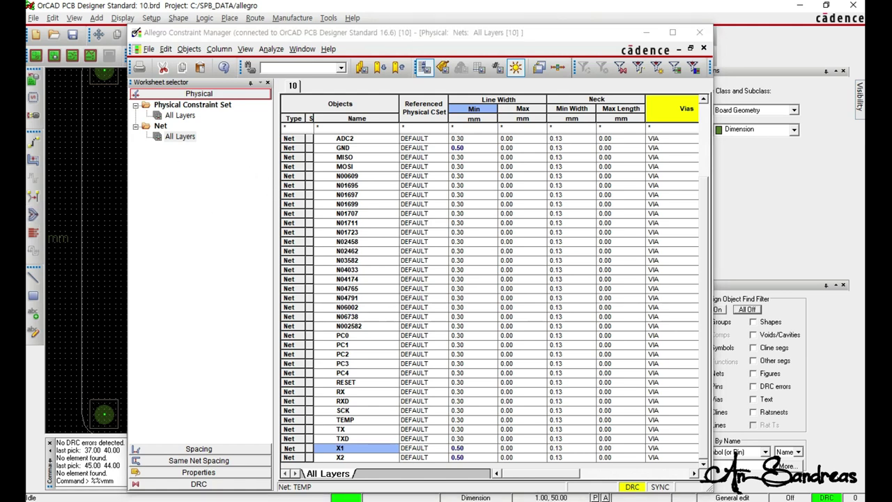
Step: Replace VIA with STANDARD_VIA in the via list of the DEFAULT physical constraint set
left_click(186, 117)
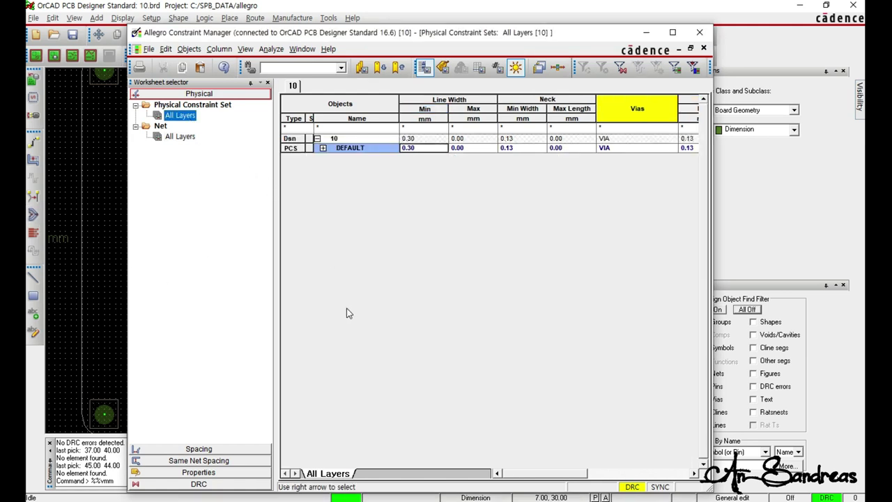
left_click(592, 474)
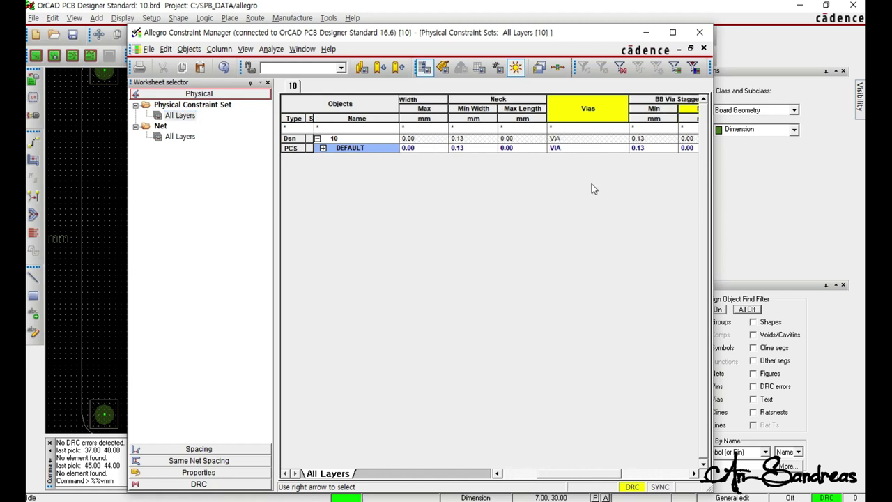
left_click(587, 148)
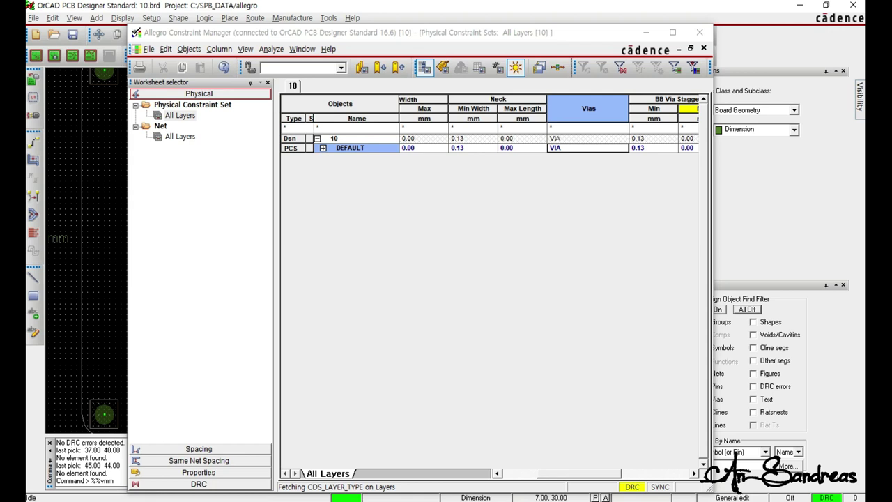
double_click(564, 149)
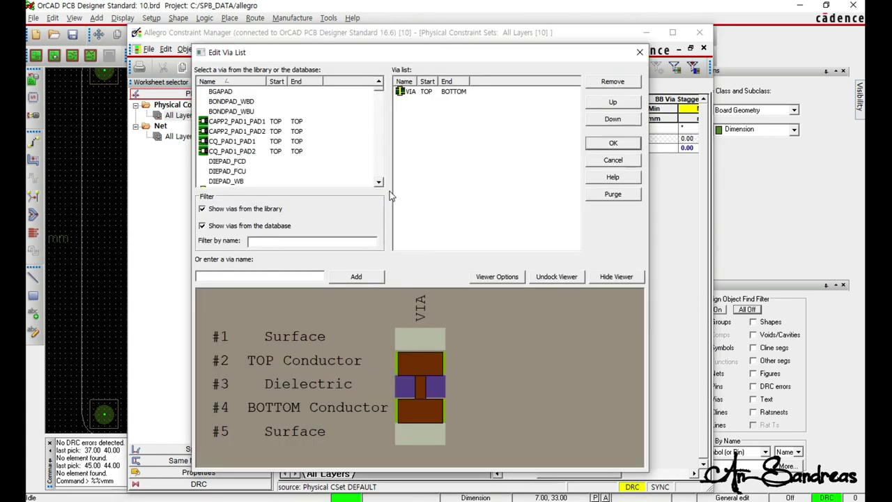
type("STA")
left_click(232, 91)
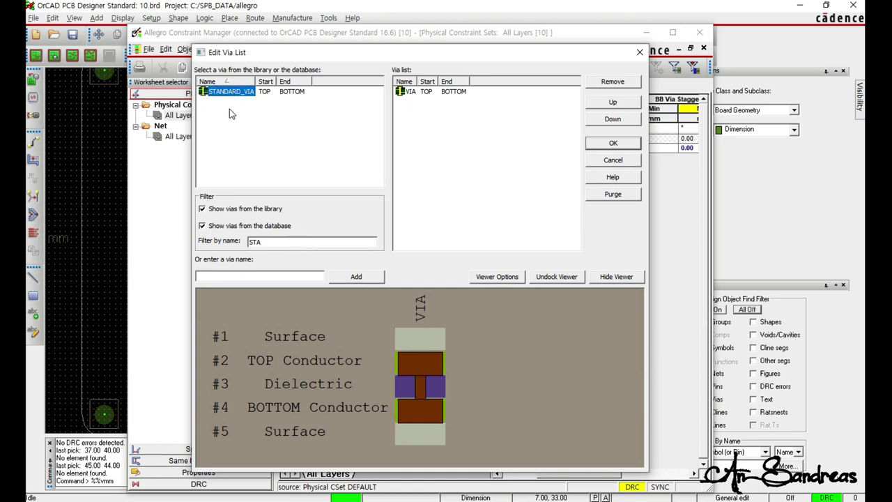
double_click(232, 91)
left_click(411, 92)
double_click(412, 93)
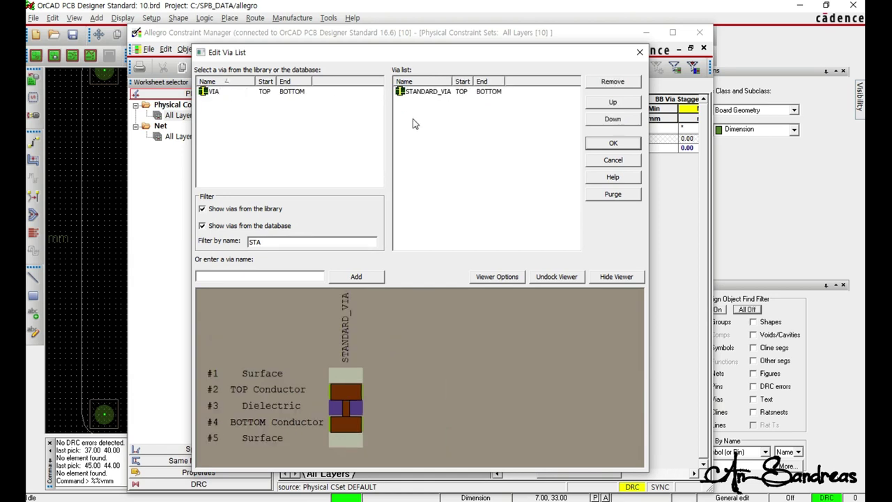
left_click(605, 147)
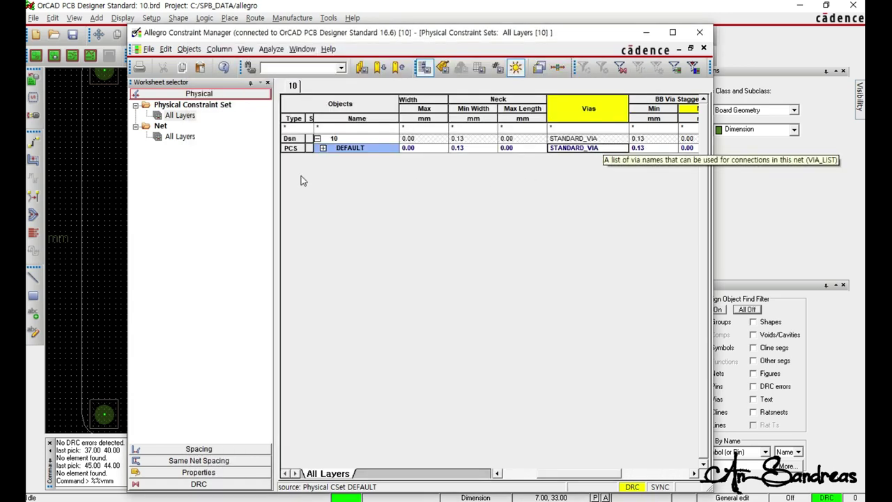
Step: In the physical net constraints for all layers, add POWER_VIA to the +5V net's via list
left_click(180, 136)
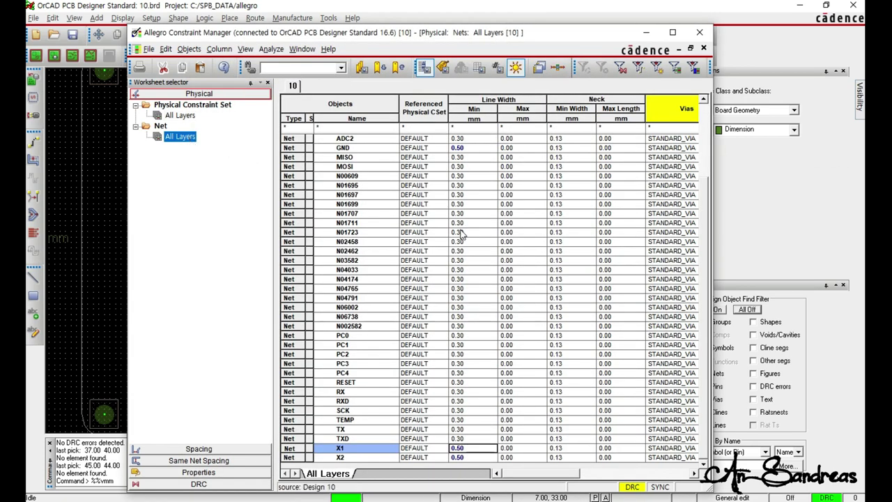
left_click_drag(705, 390, 716, 296)
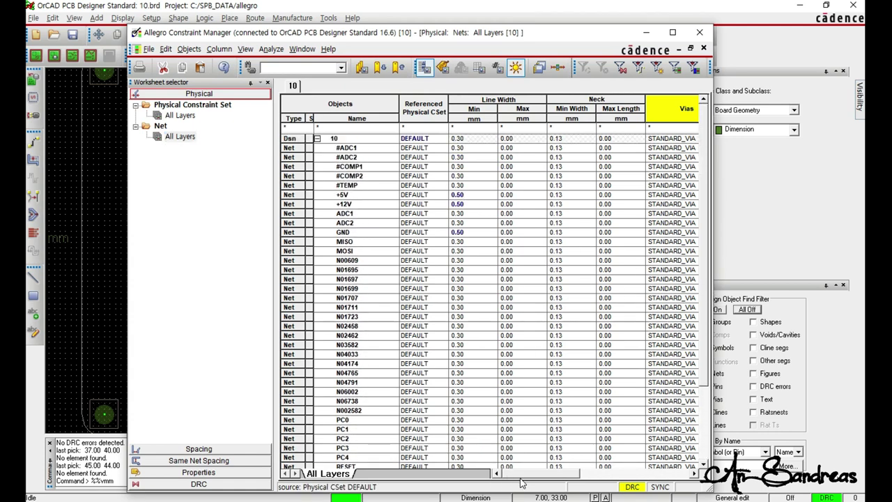
left_click_drag(530, 474, 543, 474)
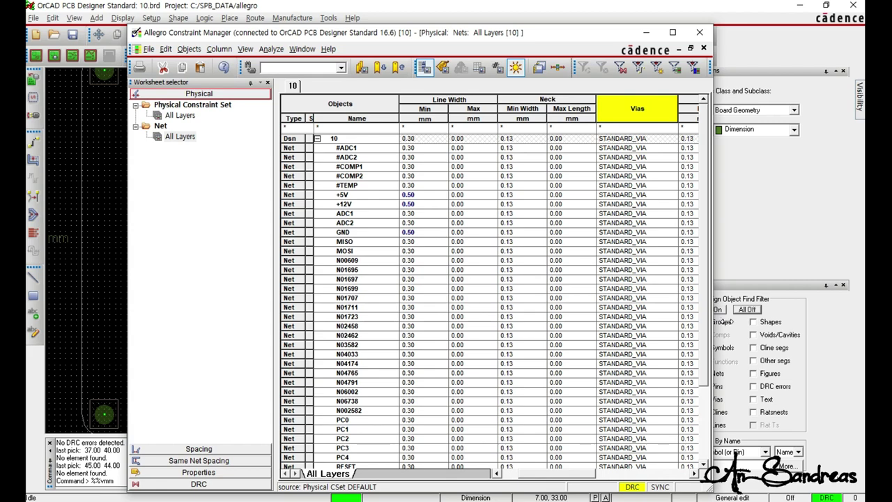
left_click_drag(712, 322, 776, 324)
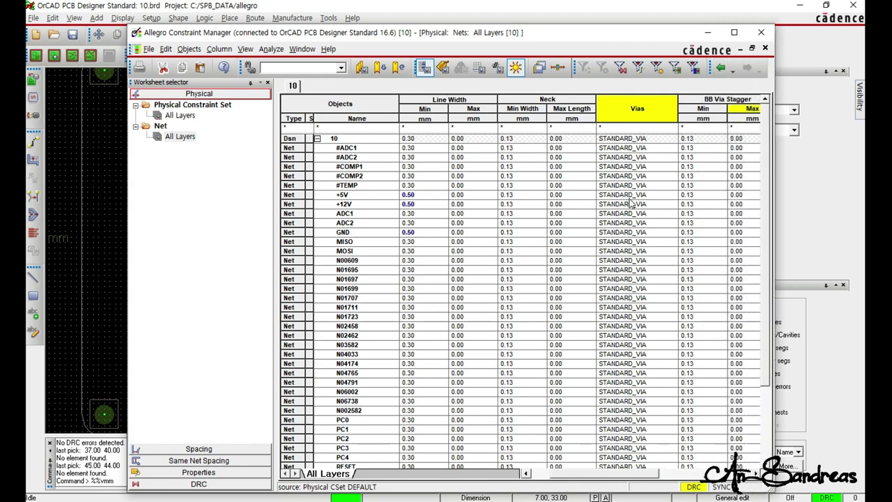
double_click(640, 195)
double_click(303, 243)
type("POWER")
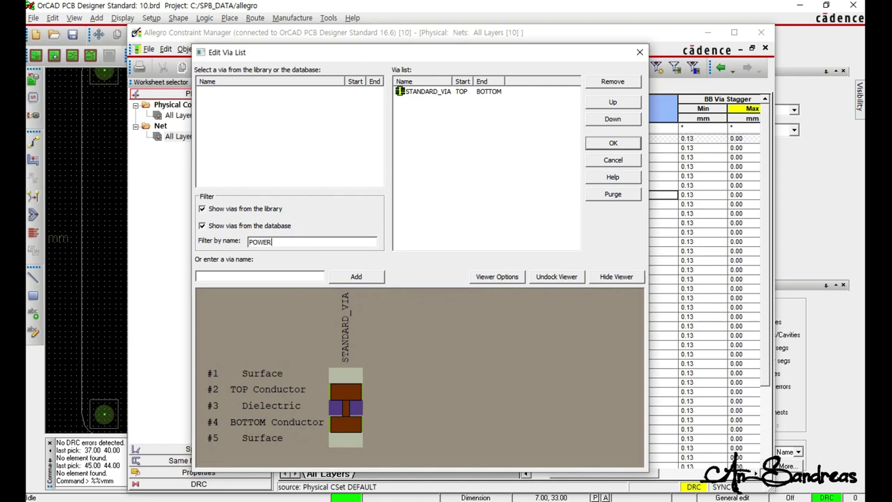
key("Return")
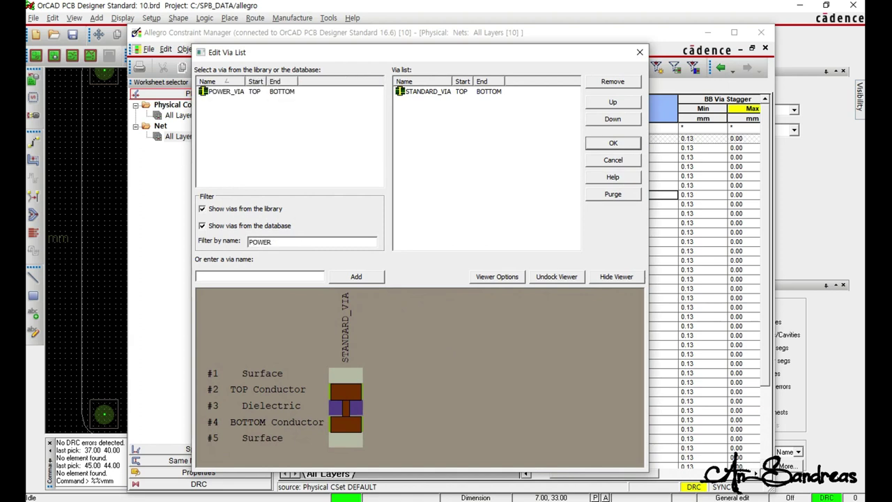
double_click(233, 92)
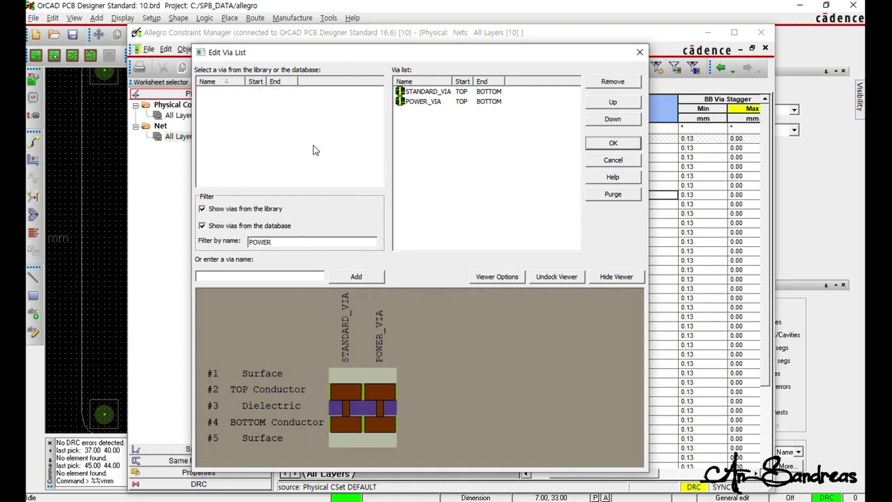
Step: Move POWER_VIA above STANDARD_VIA in the +5V net's via list and apply the list
mouse_move(481, 127)
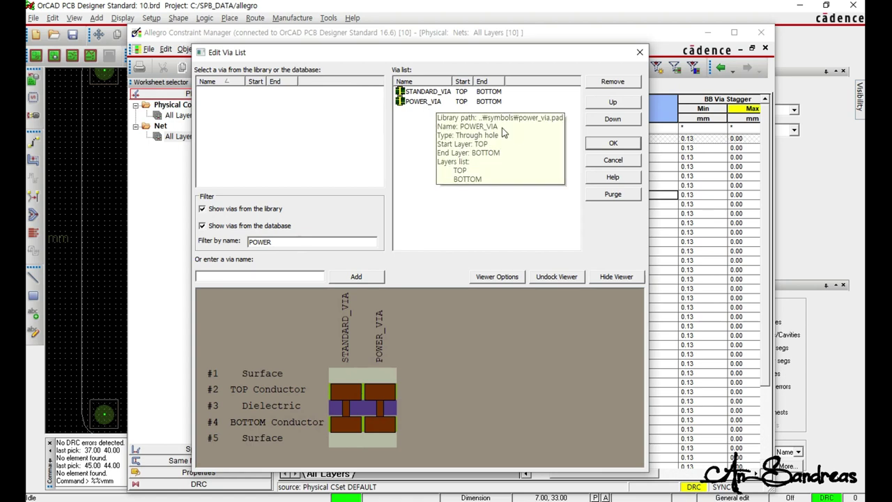
left_click(424, 101)
left_click(615, 103)
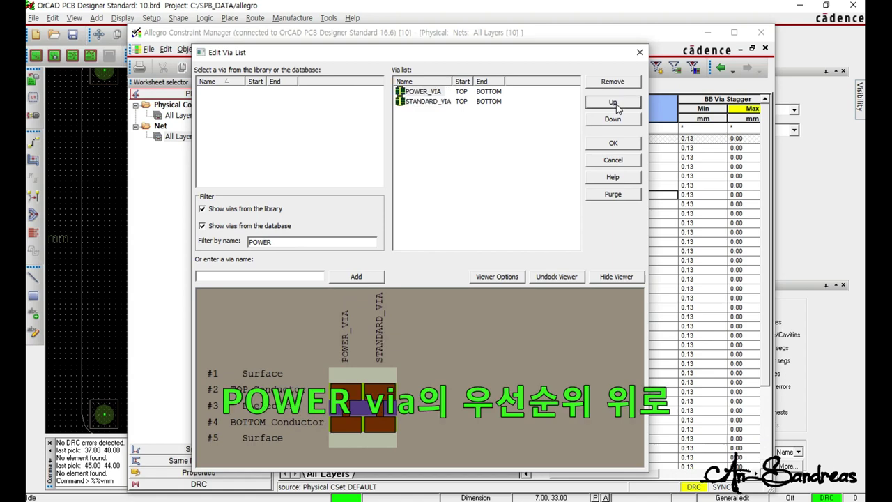
left_click(613, 144)
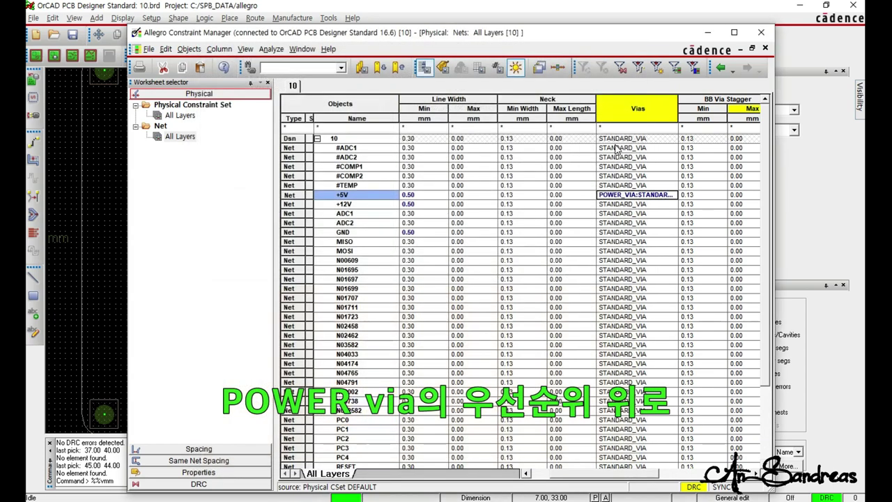
Step: Add POWER_VIA to the +12V net's via list and rank it above STANDARD_VIA
double_click(622, 207)
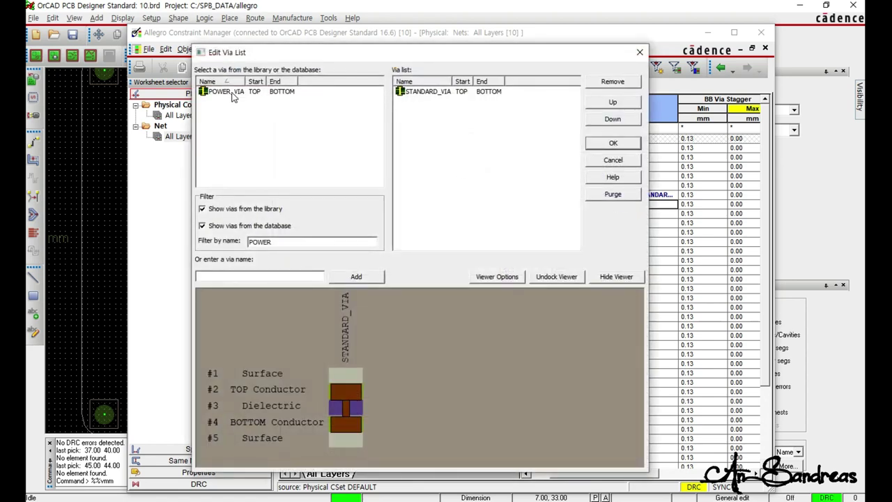
double_click(233, 92)
left_click(439, 102)
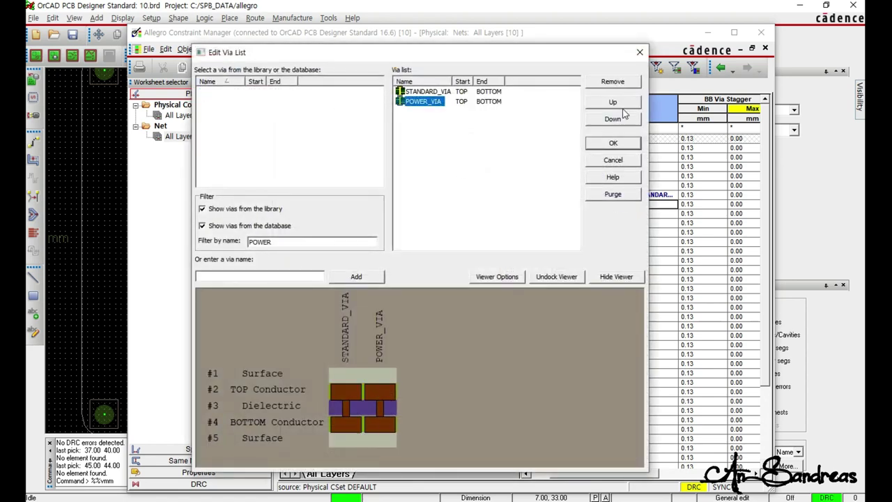
left_click(623, 109)
left_click(613, 143)
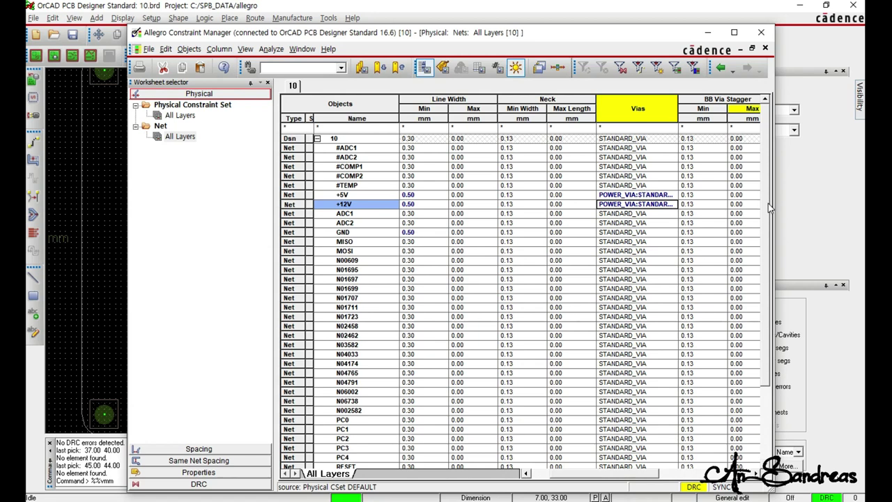
Step: Add POWER_VIA to the GND net's via list and rank it above STANDARD_VIA
scroll(771, 211, "down", 3)
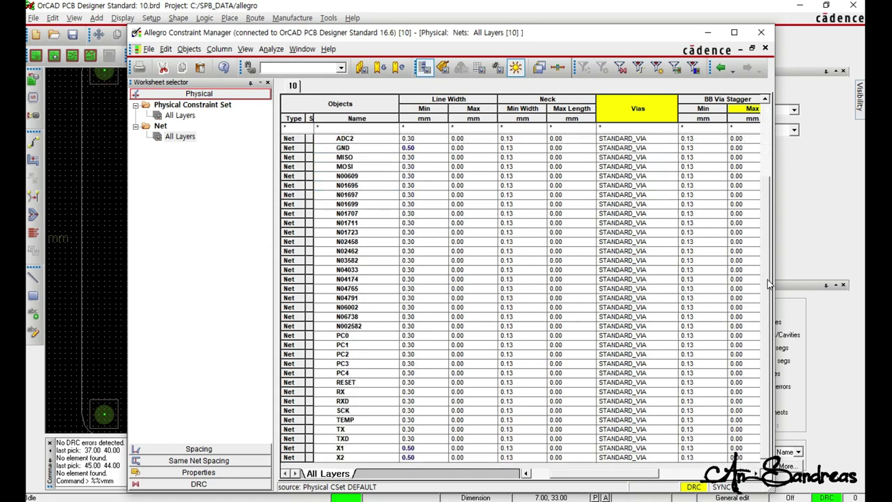
double_click(652, 149)
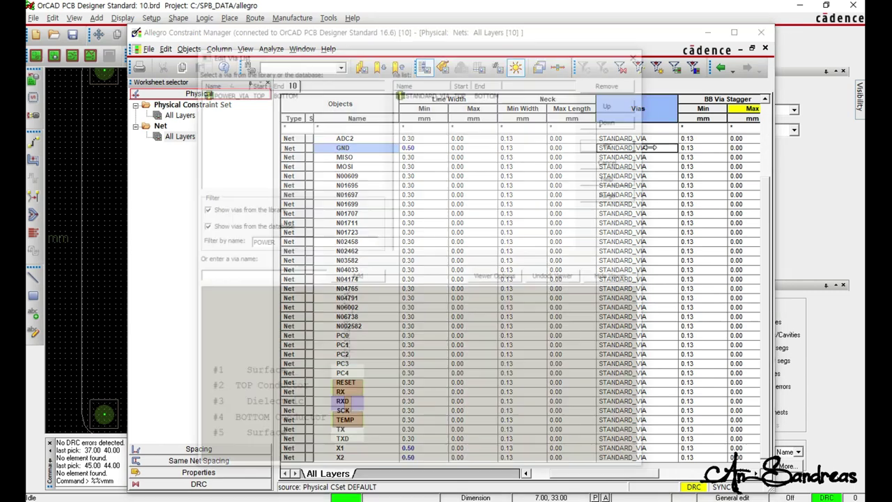
double_click(236, 92)
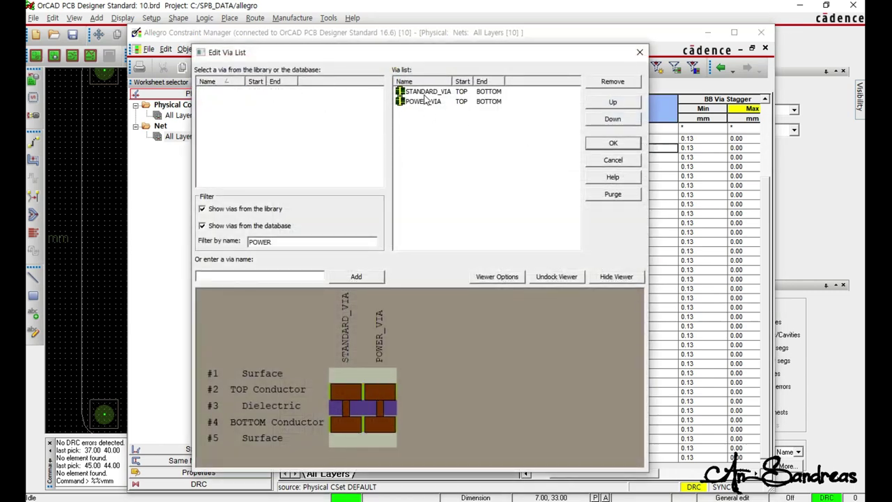
left_click(620, 104)
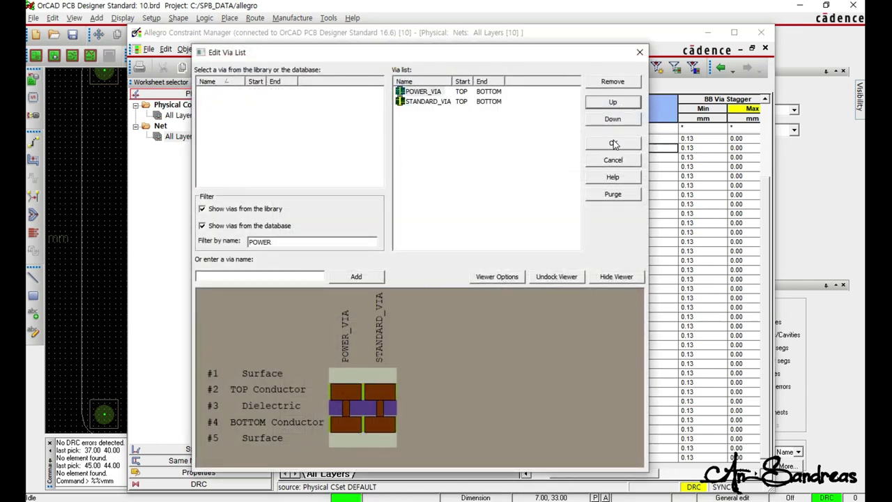
left_click(613, 141)
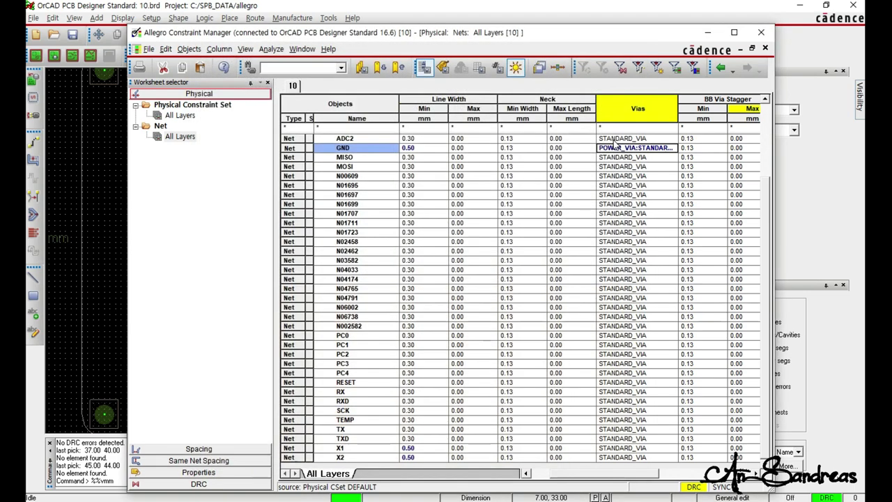
Step: Add POWER_VIA to the X1 net's via list and rank it above STANDARD_VIA
left_click(618, 448)
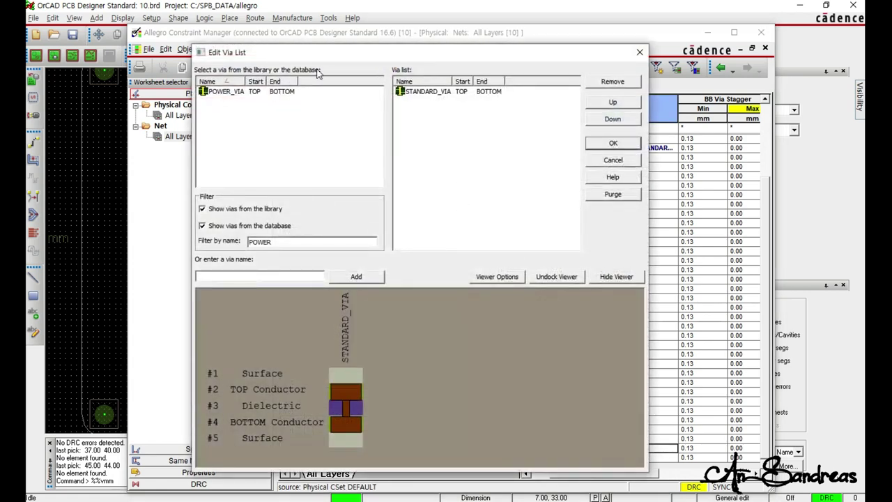
double_click(237, 92)
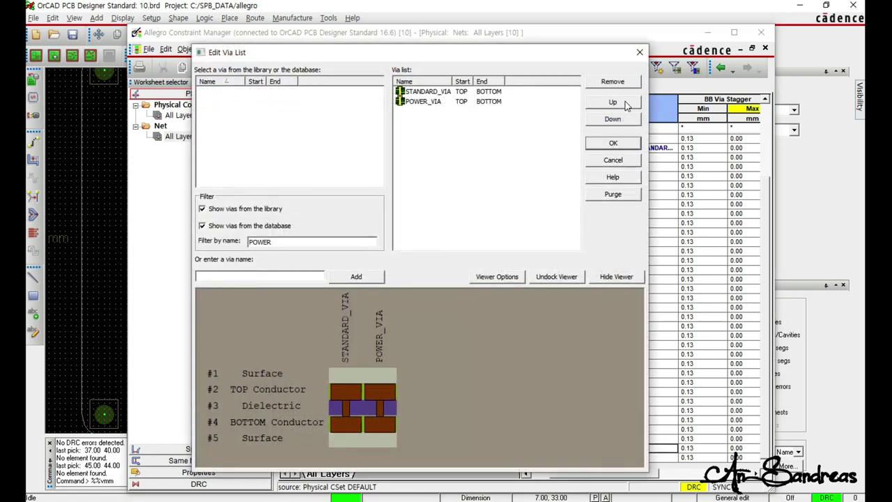
left_click(421, 102)
left_click(614, 104)
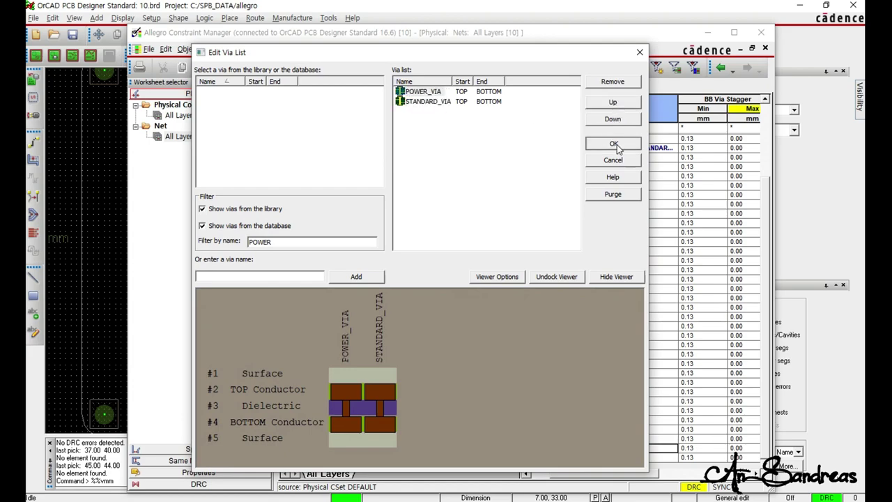
left_click(613, 143)
Step: Add POWER_VIA to the X2 net's via list and rank it above STANDARD_VIA
double_click(616, 457)
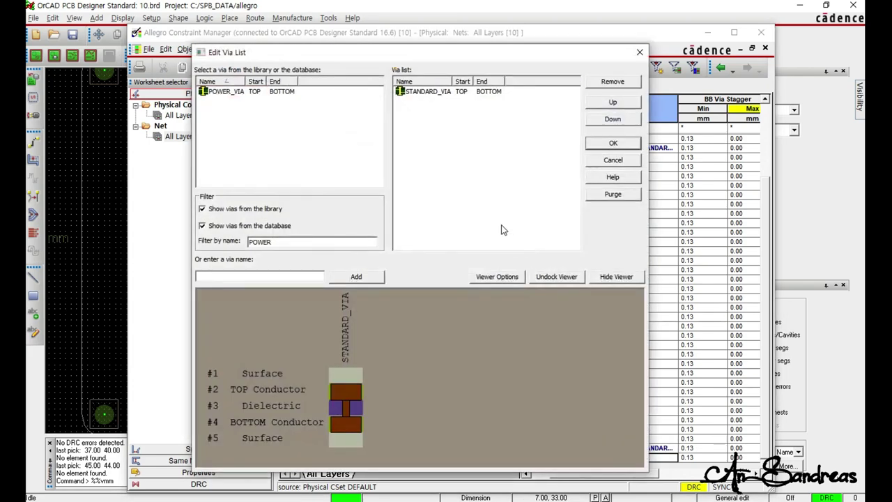
double_click(220, 92)
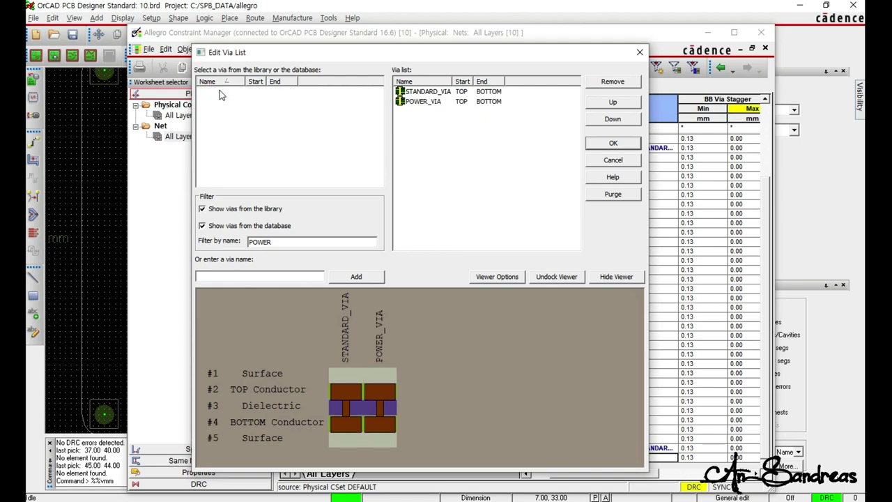
left_click(421, 103)
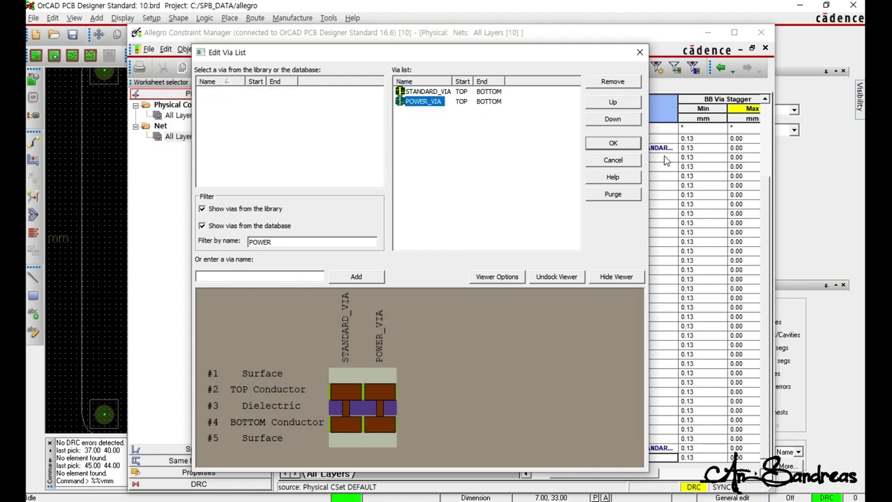
left_click(614, 103)
left_click(613, 144)
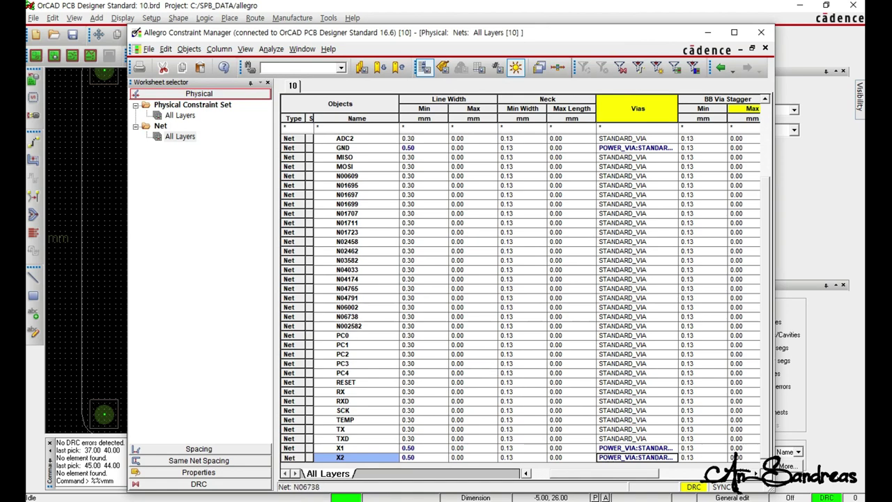
Step: Close the Constraint Manager and set the board's design accuracy to 3 decimal places in the design parameters
left_click(762, 32)
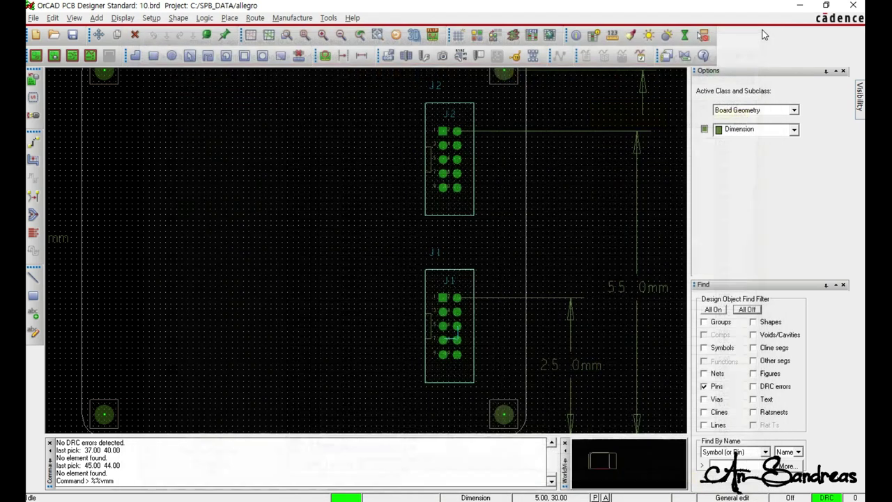
right_click(213, 154)
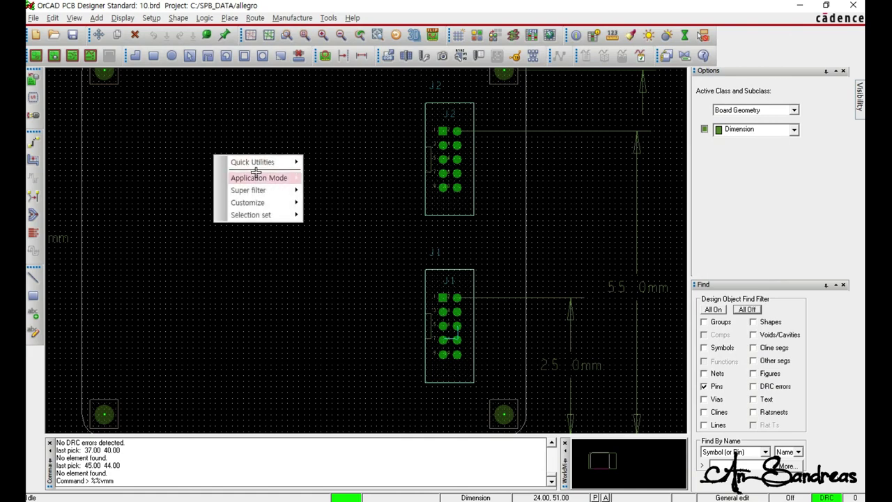
mouse_move(265, 161)
left_click(342, 175)
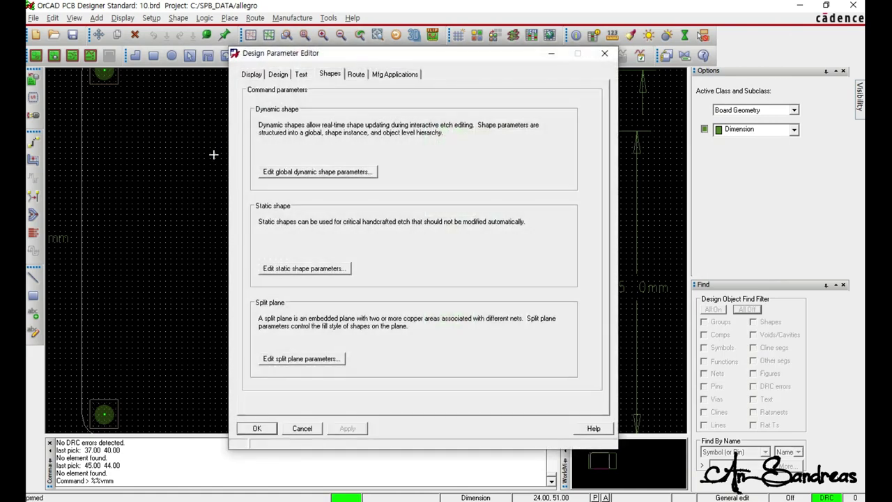
left_click(278, 74)
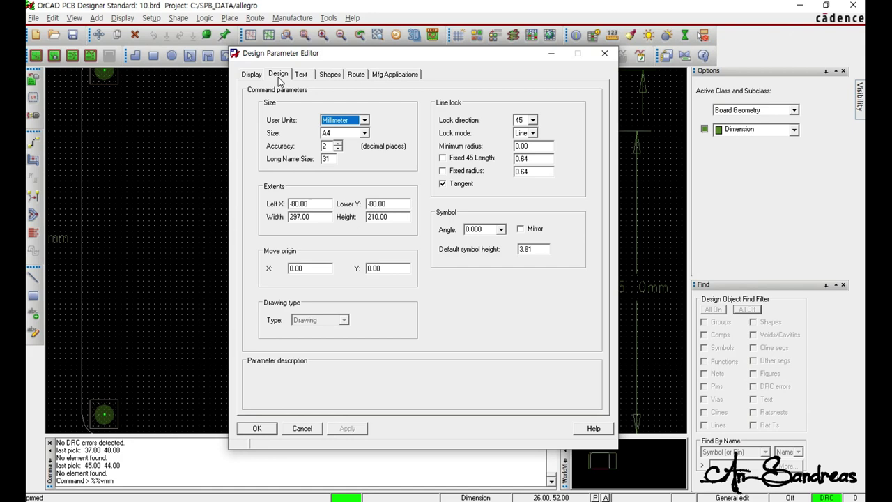
left_click(330, 146)
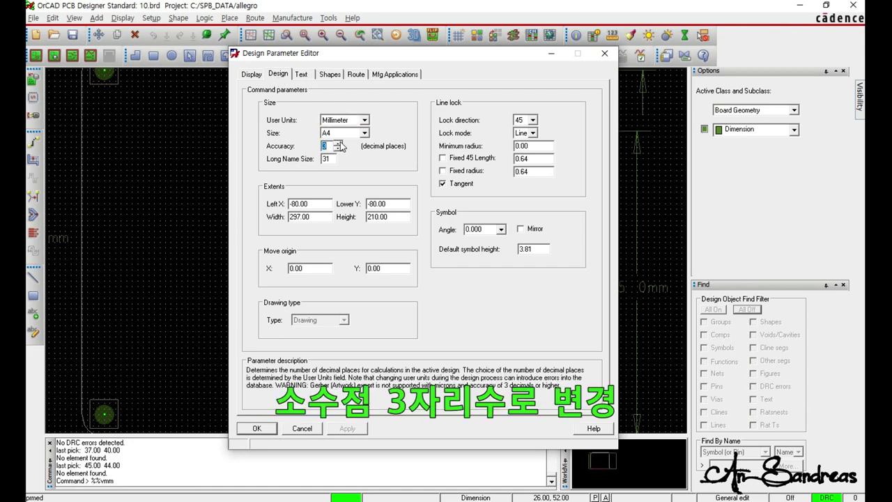
left_click(256, 428)
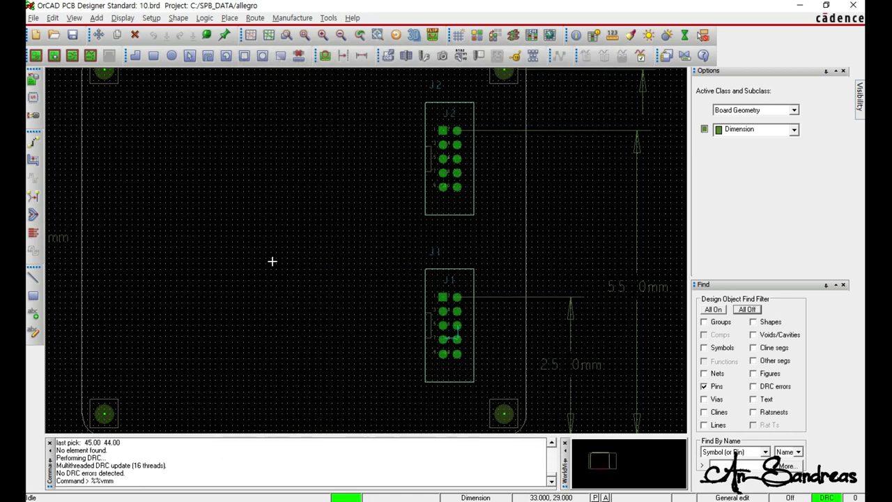
Step: In the Constraint Manager's spacing constraint set, set all DEFAULT line-to-object spacings, including hole, to 0.254 mm
left_click(333, 171)
left_click(532, 37)
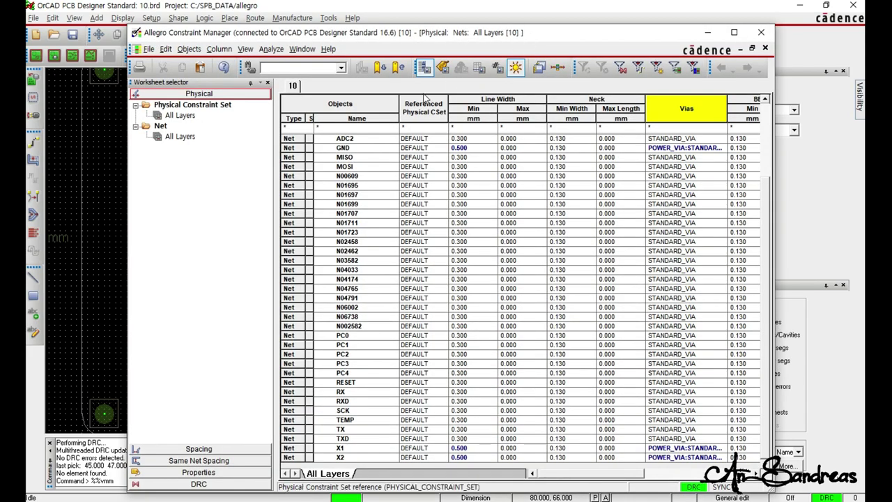
left_click(200, 450)
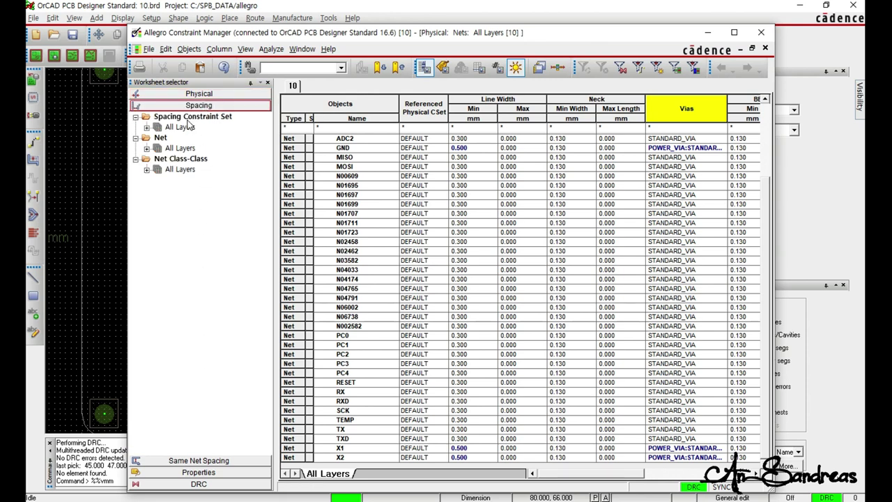
left_click(147, 127)
left_click(183, 139)
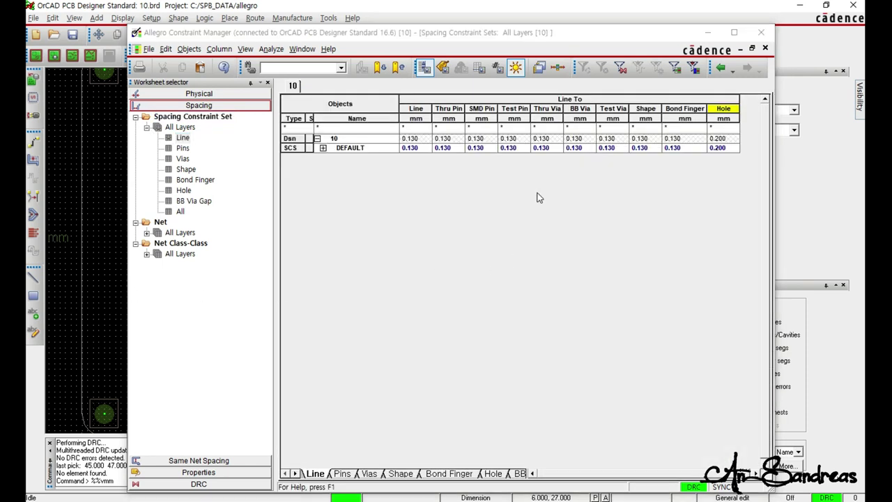
left_click_drag(412, 147, 624, 146)
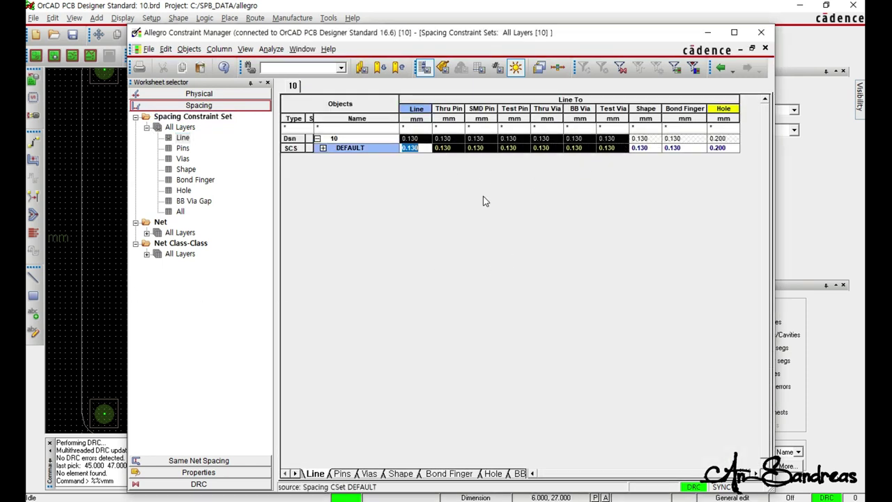
left_click(452, 151)
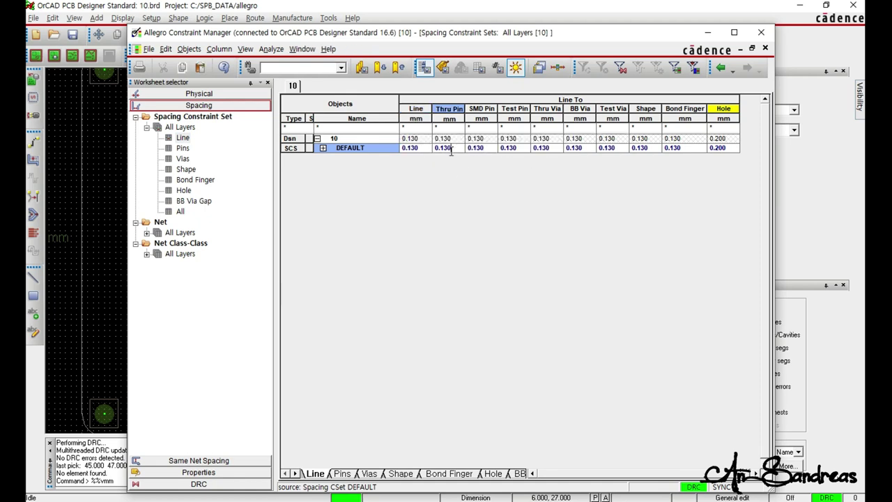
left_click_drag(428, 155, 734, 153)
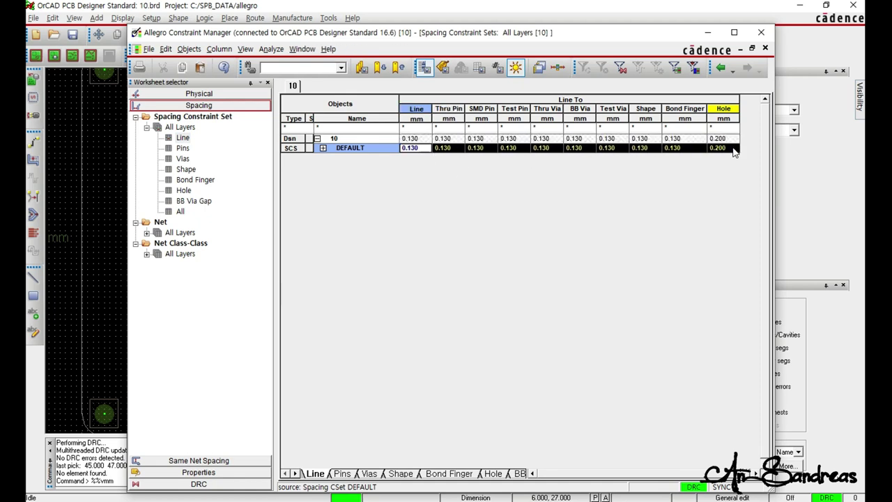
type("0.254")
key("Return")
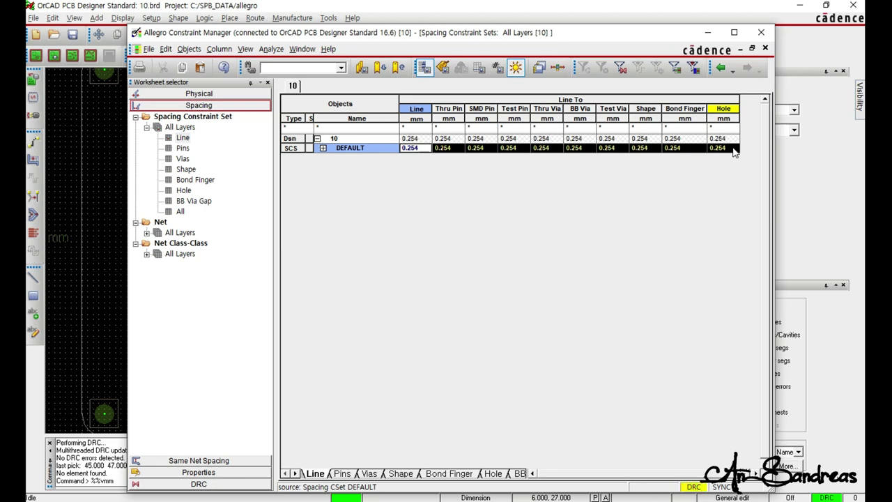
Step: Set the DEFAULT spacing constraints for pins to 0.254 mm against all object types
left_click(183, 148)
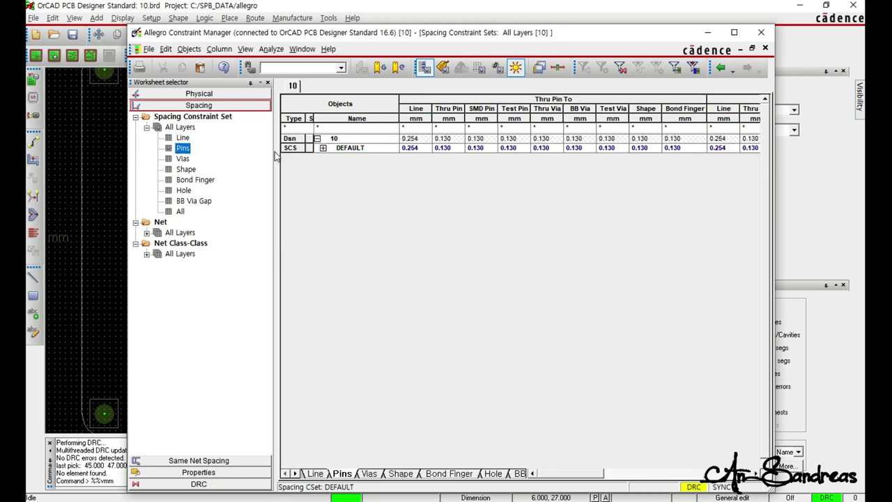
left_click(422, 149)
left_click_drag(424, 150, 724, 155)
key("F2")
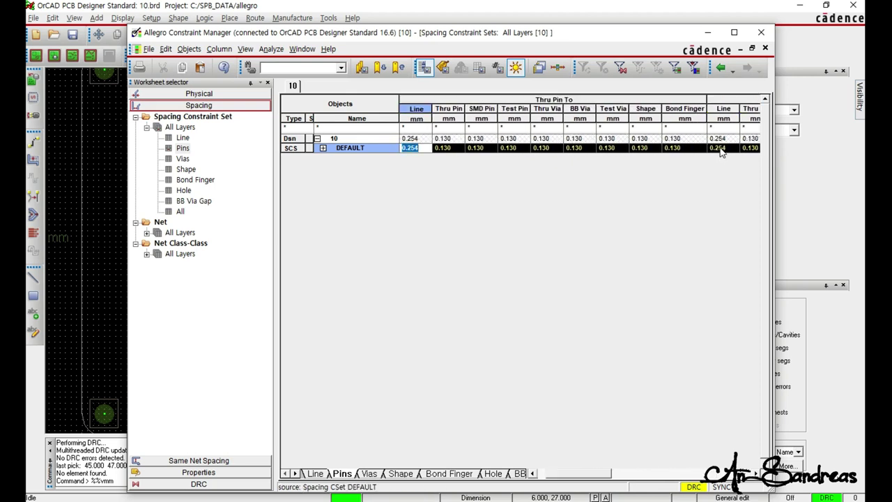
type("0.")
key("Return")
Step: Set the DEFAULT spacing constraints for vias to 0.254 mm against all object types
left_click(184, 159)
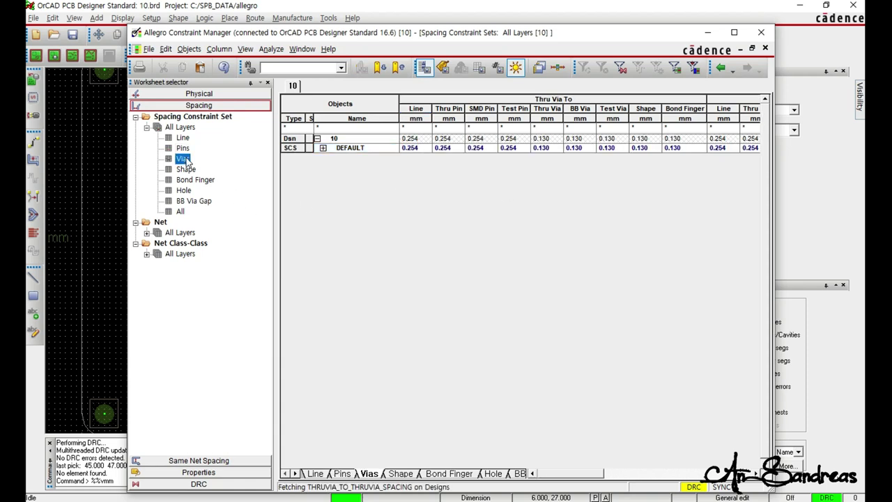
left_click(418, 147)
left_click_drag(418, 147, 703, 158)
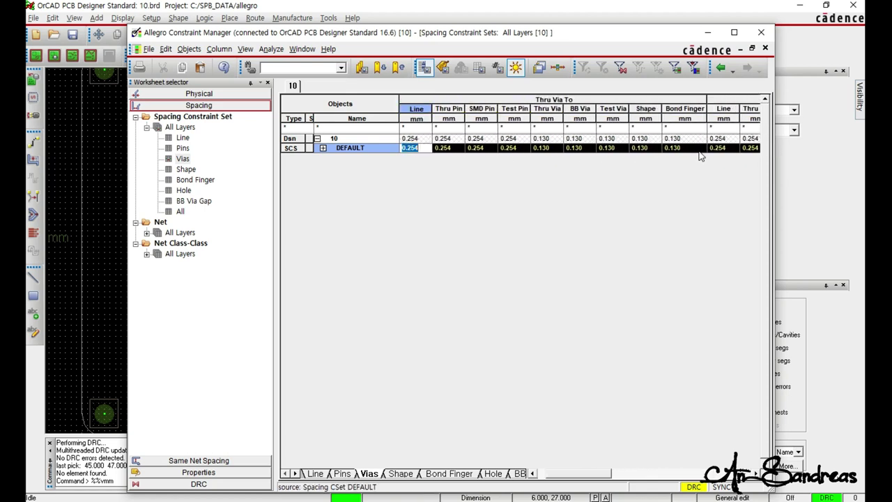
type("0.")
key("Return")
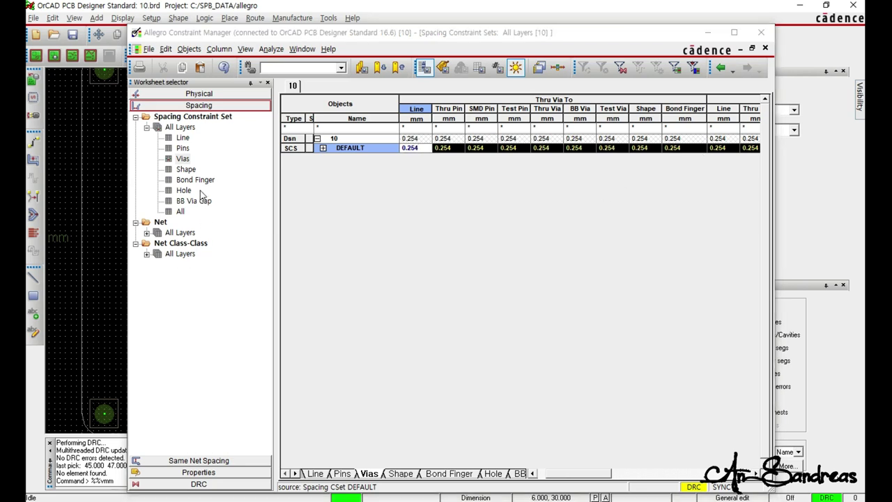
Step: Set all DEFAULT shape-to-object spacings, including hole, to 0.5 mm
left_click(186, 169)
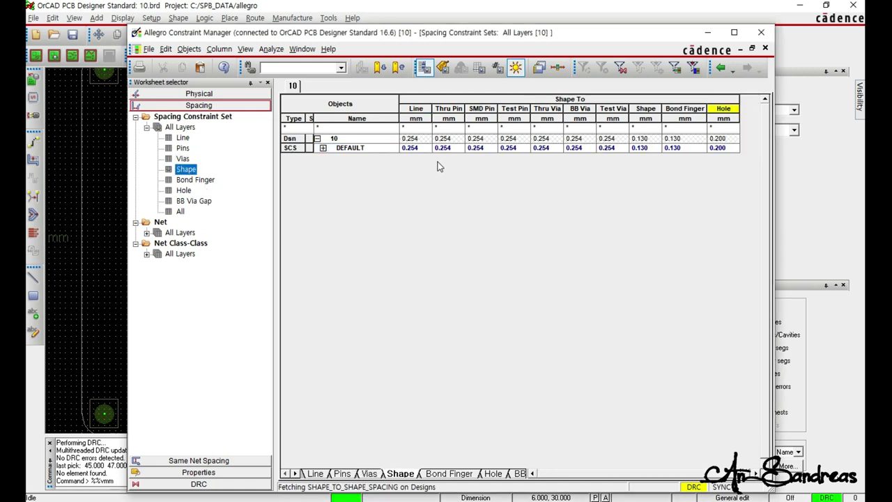
left_click_drag(411, 148, 732, 152)
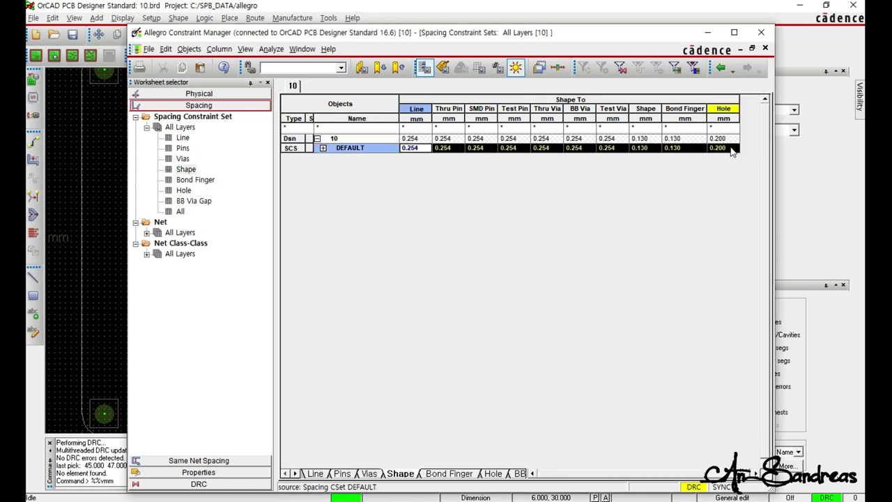
type("0.5")
key("Return")
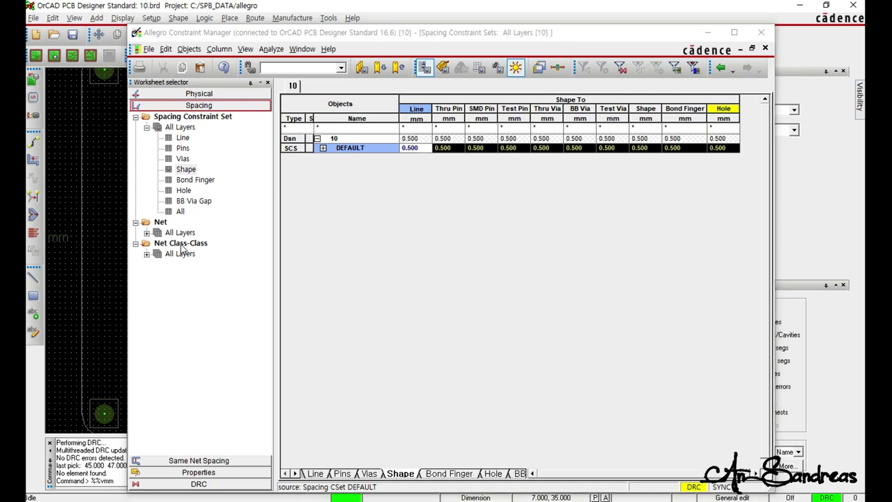
Step: Turn No Rat on for the GND net in the general net properties and close the Constraint Manager
left_click(203, 474)
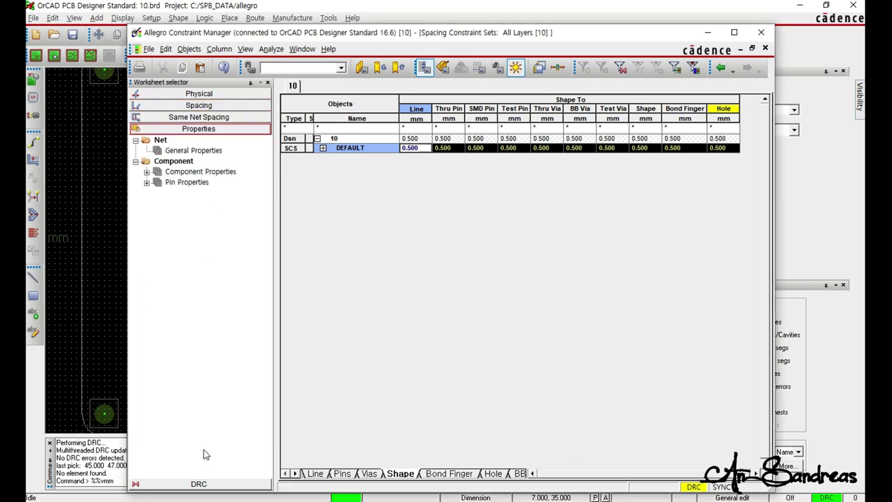
left_click(193, 152)
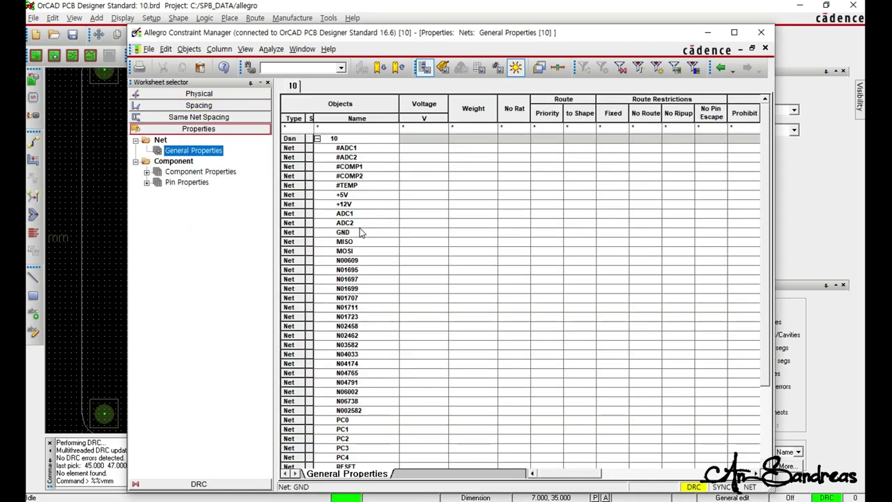
left_click(513, 233)
left_click(514, 244)
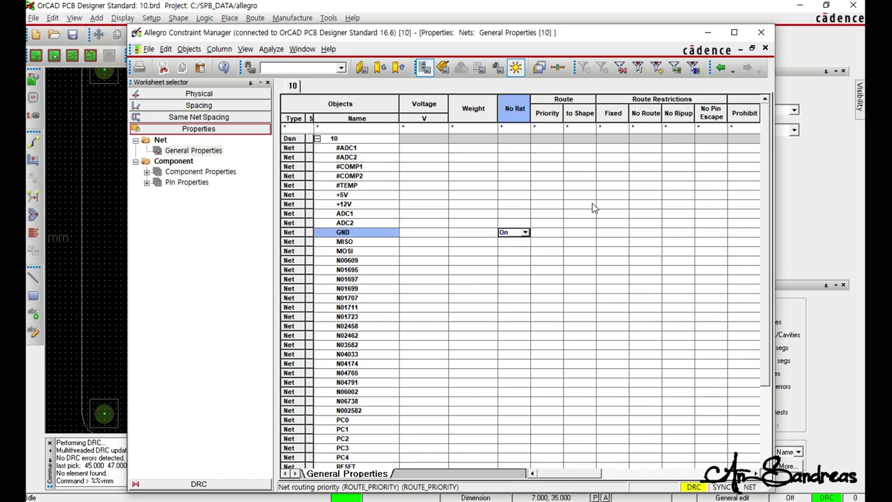
left_click(763, 34)
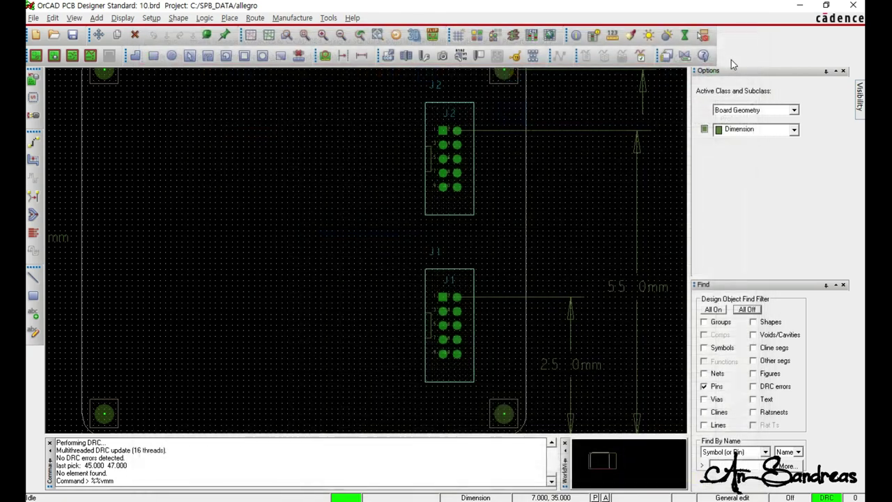
left_click(321, 215)
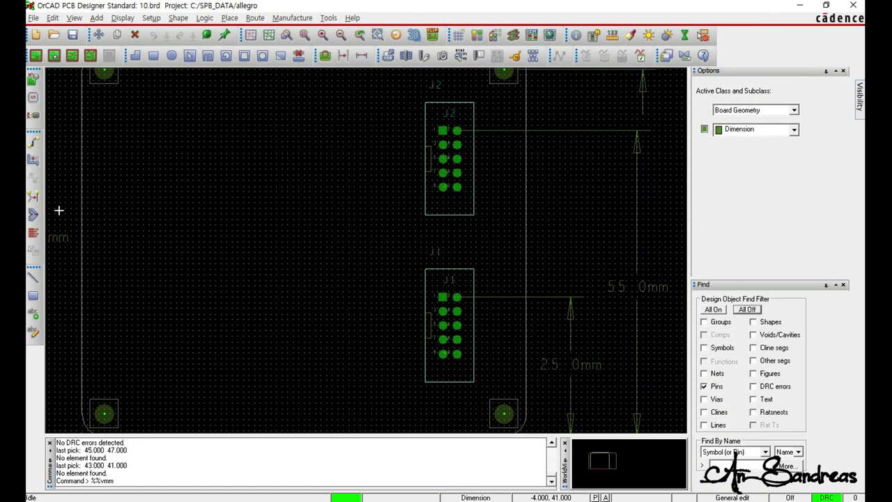
left_click(263, 235)
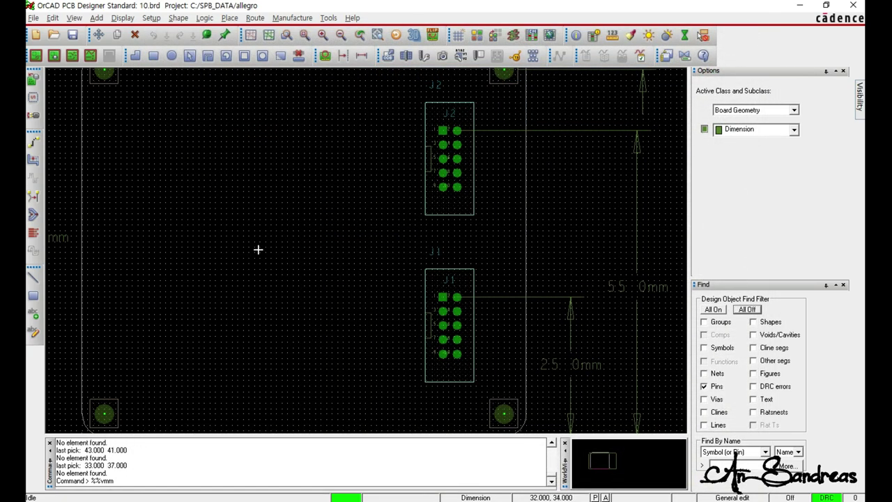
key("Left")
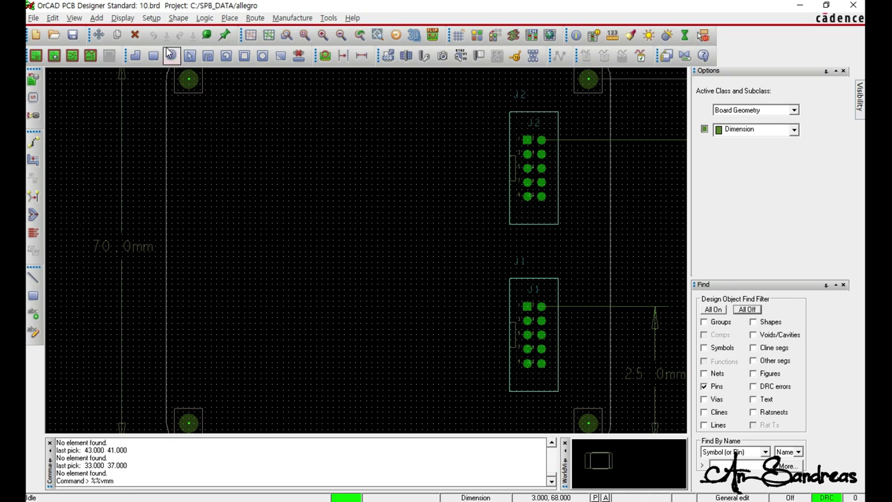
Step: Start manual placement and select all unplaced components by refdes
left_click(230, 18)
left_click(249, 31)
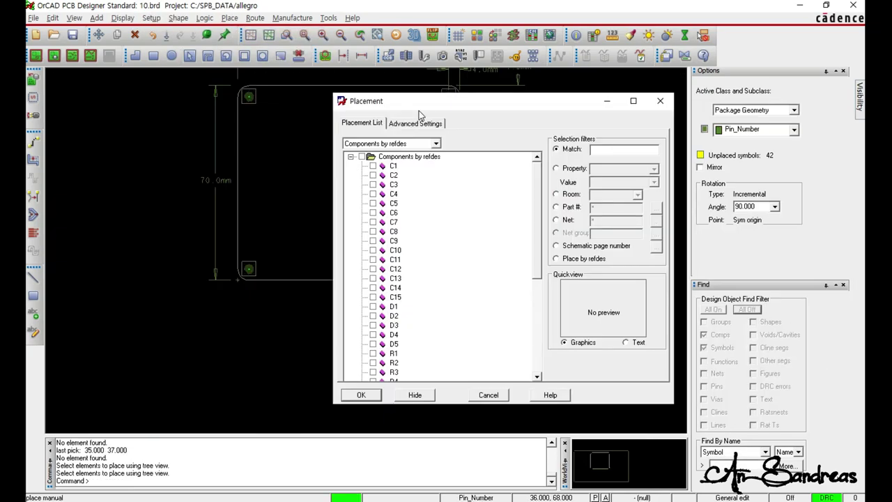
left_click_drag(427, 106, 652, 103)
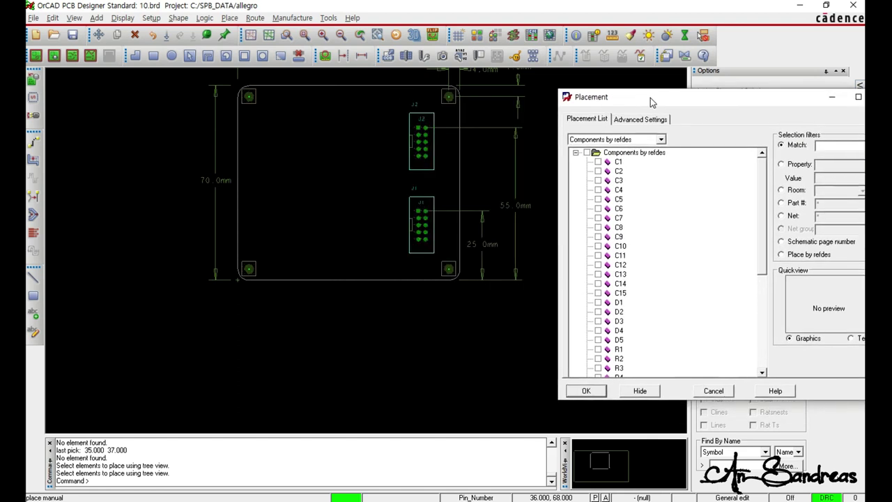
left_click(586, 153)
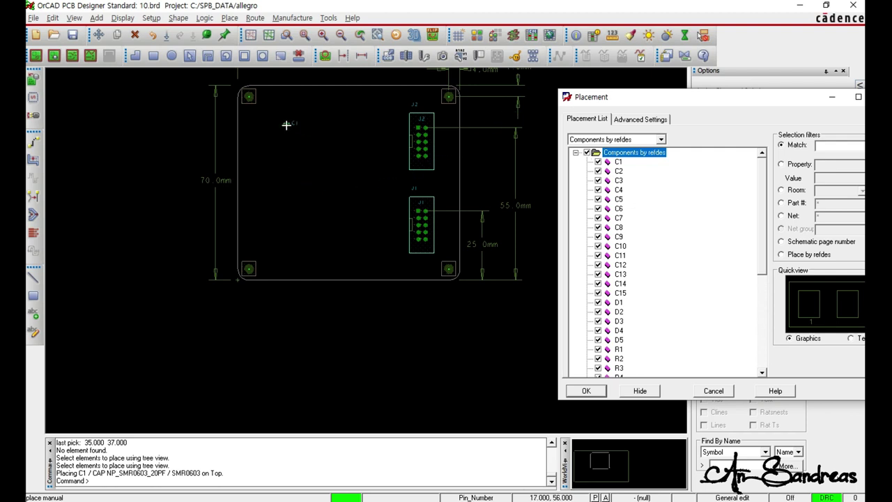
Step: Minimize the Placement window and place capacitor C1 near the board's upper-left mounting hole, at about X 12, Y 64 mm
scroll(286, 125, "up", 2)
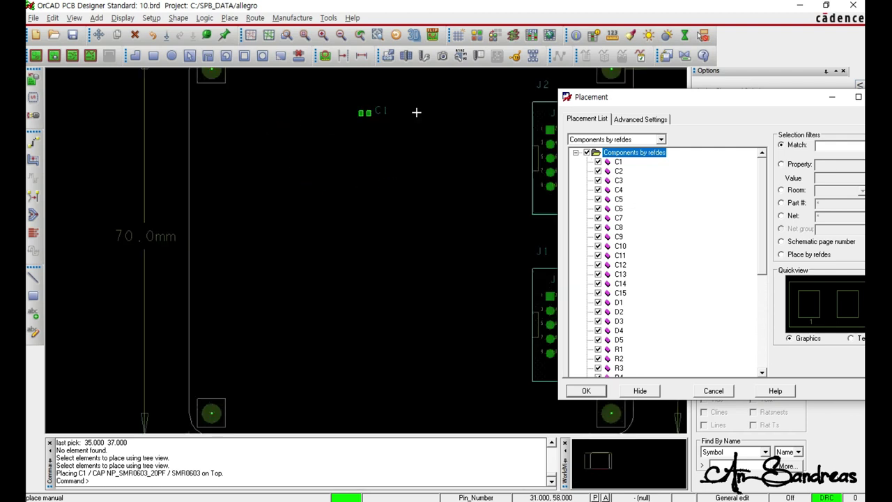
left_click_drag(637, 101, 385, 114)
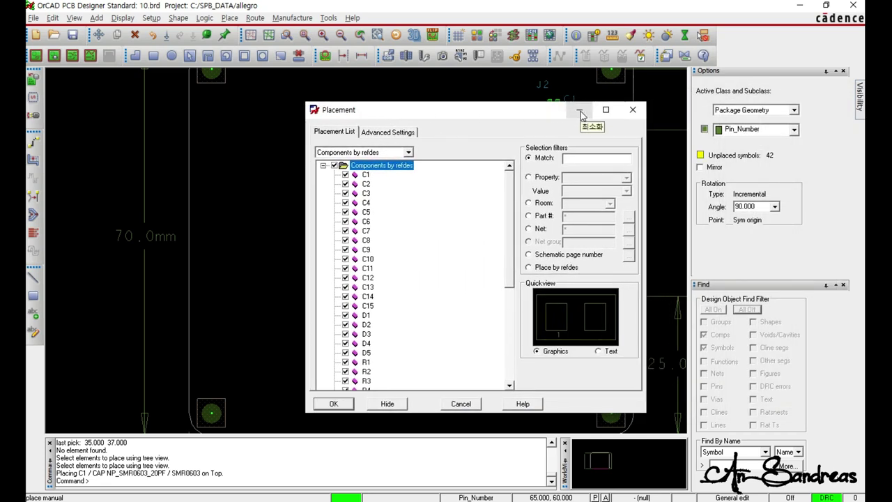
left_click(581, 114)
key("Up")
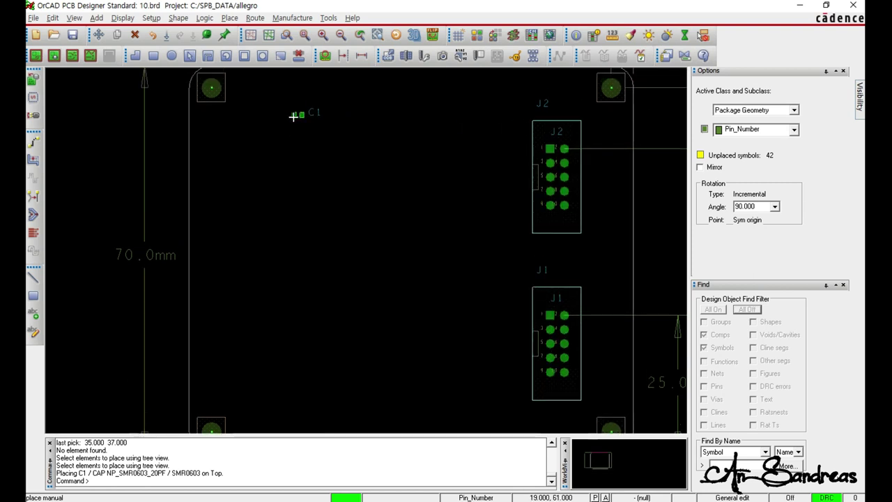
left_click(254, 100)
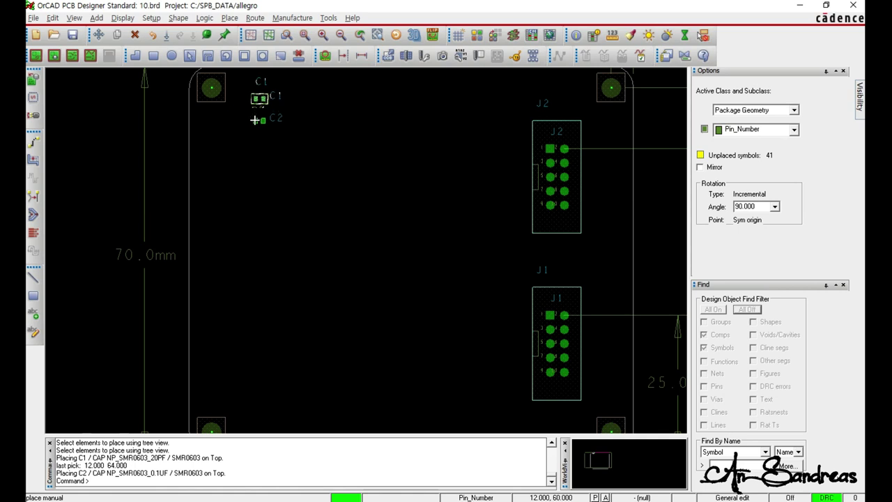
Step: Place capacitors C2 to C13 one by one in a vertical column below C1, at X 12 mm, from about Y 61 down to Y 27 mm
left_click(254, 115)
left_click(255, 132)
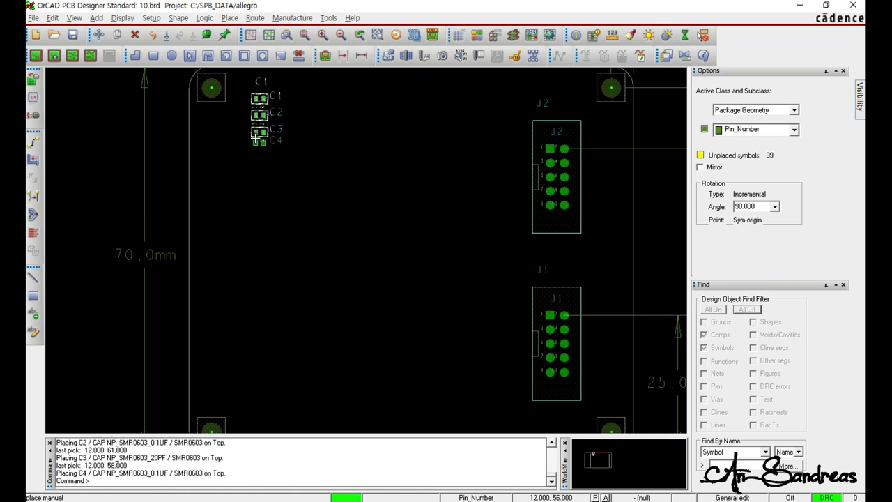
left_click(255, 149)
left_click(254, 167)
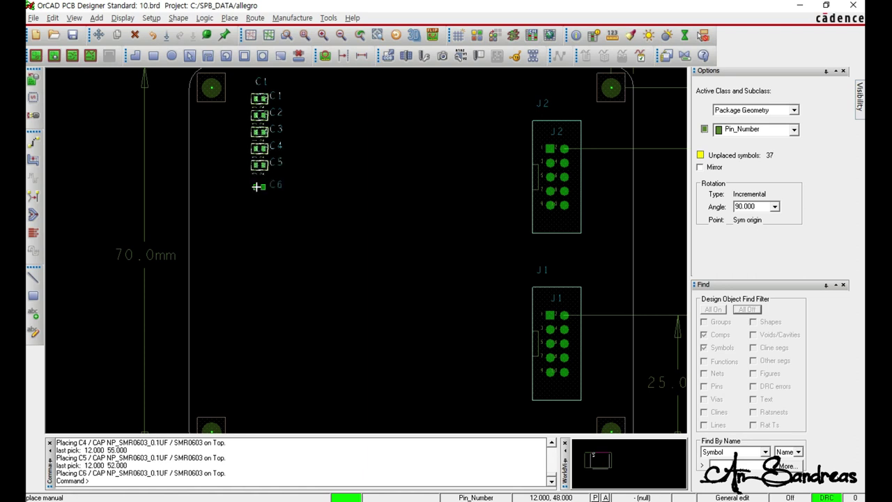
left_click(255, 182)
left_click(255, 200)
left_click(254, 217)
left_click(255, 234)
left_click(255, 250)
left_click(255, 266)
left_click(256, 288)
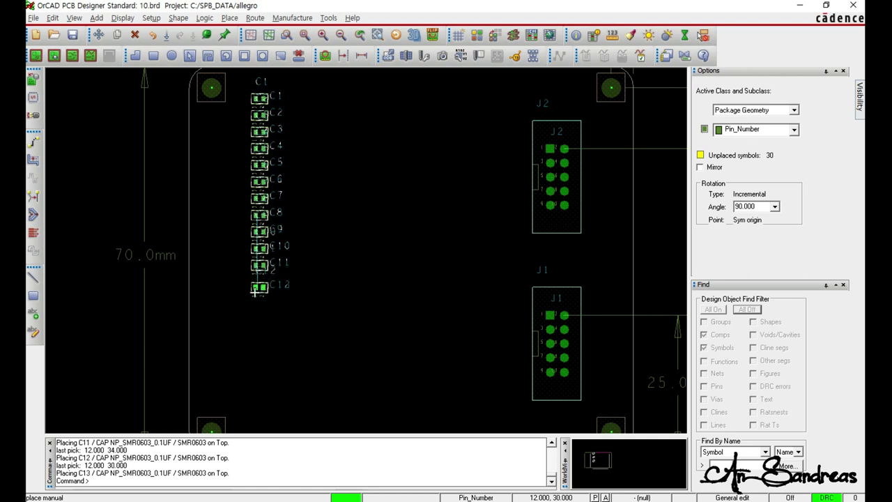
left_click(255, 304)
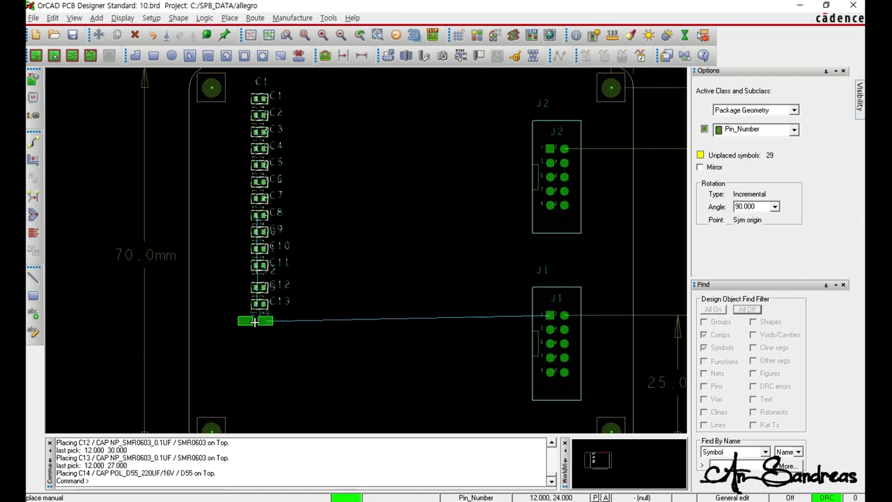
Step: Place capacitors C14 and C15 below C13 in the same column, at about X 12, Y 24 mm and X 12, Y 18 mm
left_click(255, 322)
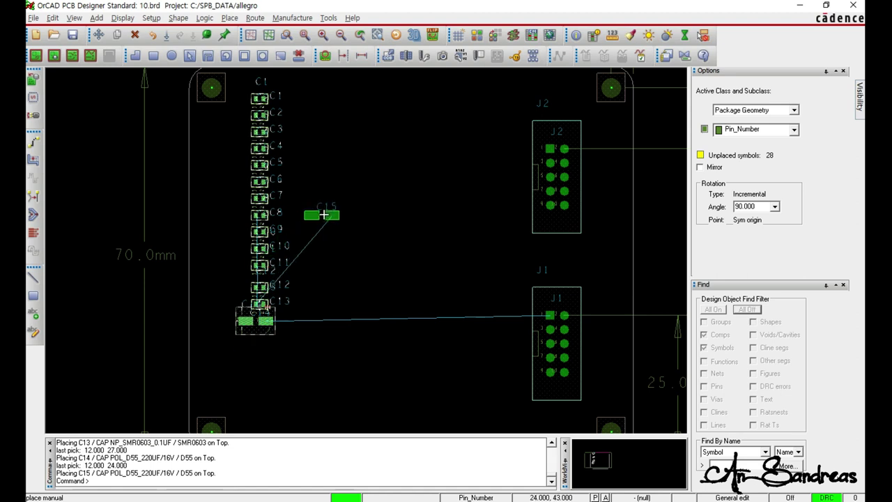
scroll(323, 219, "down", 2)
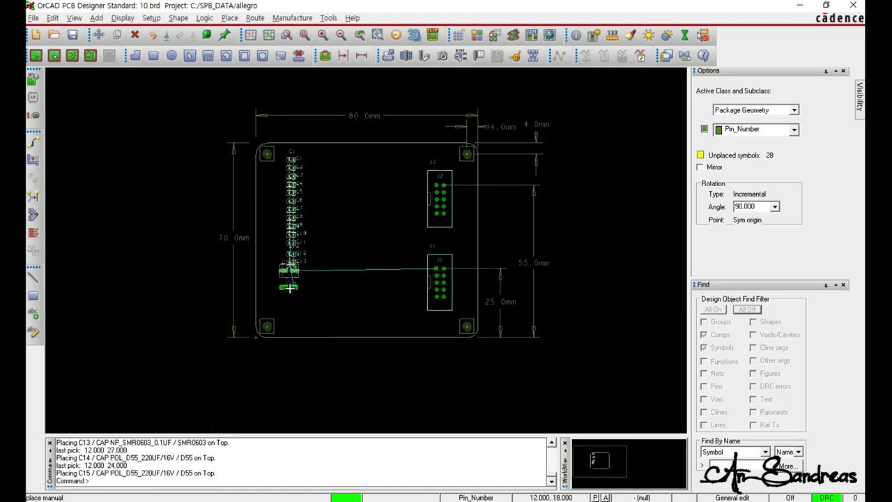
left_click(290, 287)
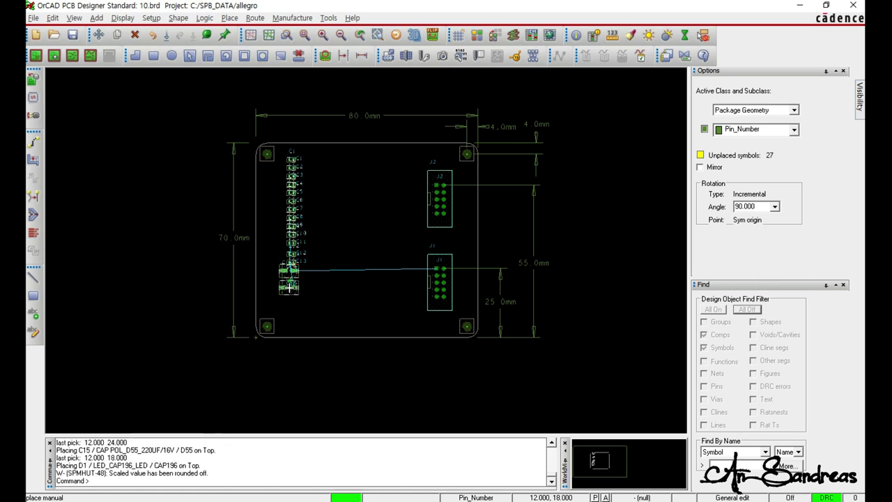
Step: Place LEDs D1 to D5 in a horizontal row beneath the board outline, from about X 7 to X 31 mm at Y -11 mm
left_click(276, 368)
left_click(293, 368)
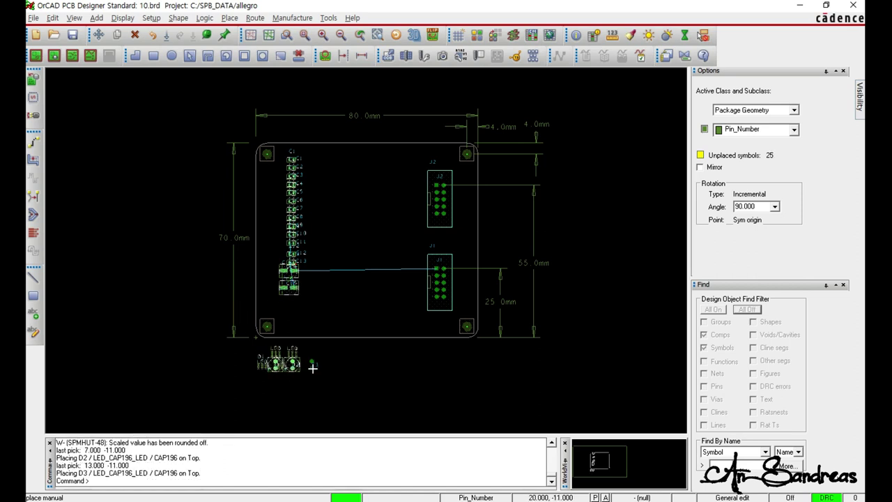
left_click(311, 367)
left_click(328, 367)
left_click(342, 367)
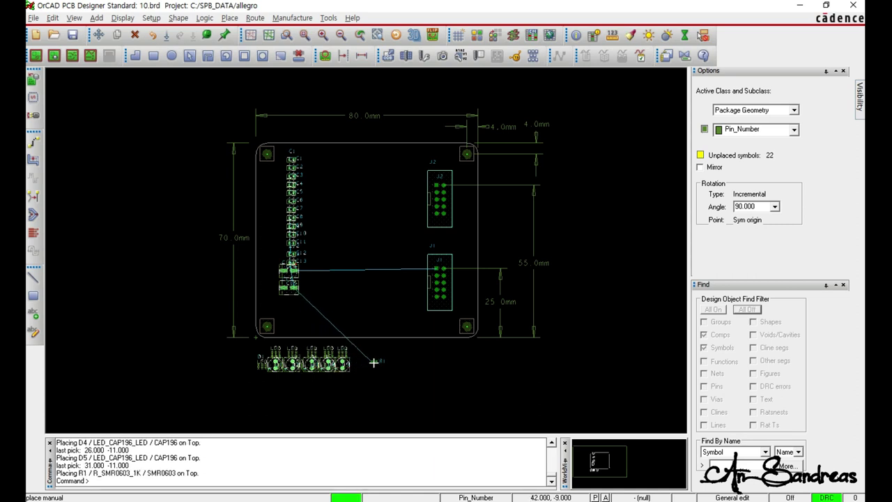
Step: Place resistors R1 to R16 in a loose cluster beneath the board outline, from about X 42 to X 85 mm
left_click(373, 356)
scroll(384, 363, "up", 2)
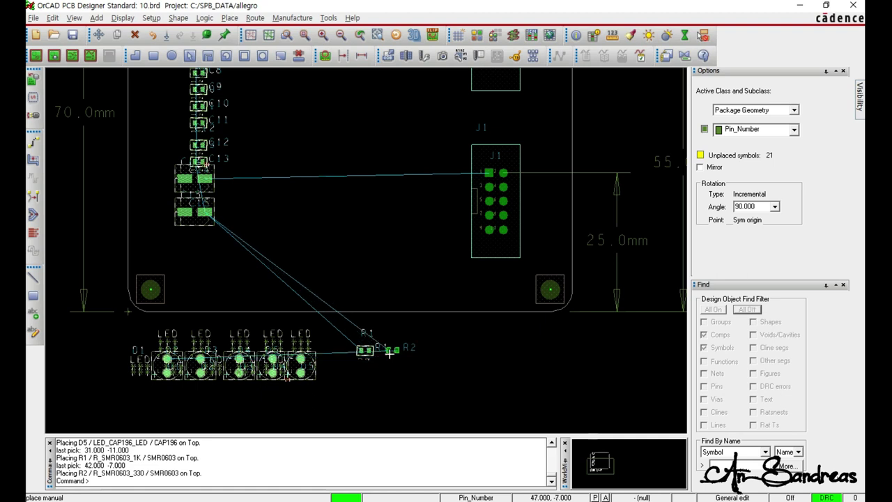
left_click(398, 356)
left_click(436, 356)
left_click(431, 339)
left_click(398, 329)
left_click(375, 383)
left_click(415, 395)
left_click(448, 383)
left_click(475, 368)
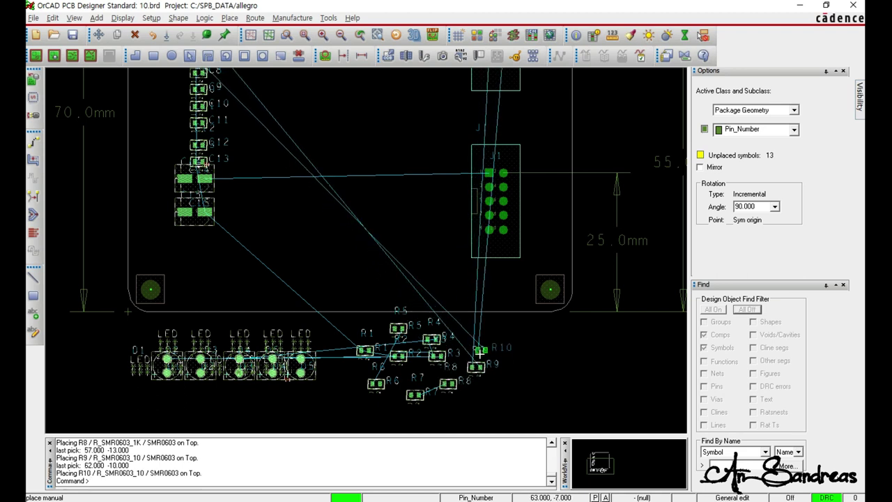
left_click(480, 345)
left_click(514, 357)
left_click(520, 389)
left_click(552, 373)
left_click(558, 352)
left_click(604, 346)
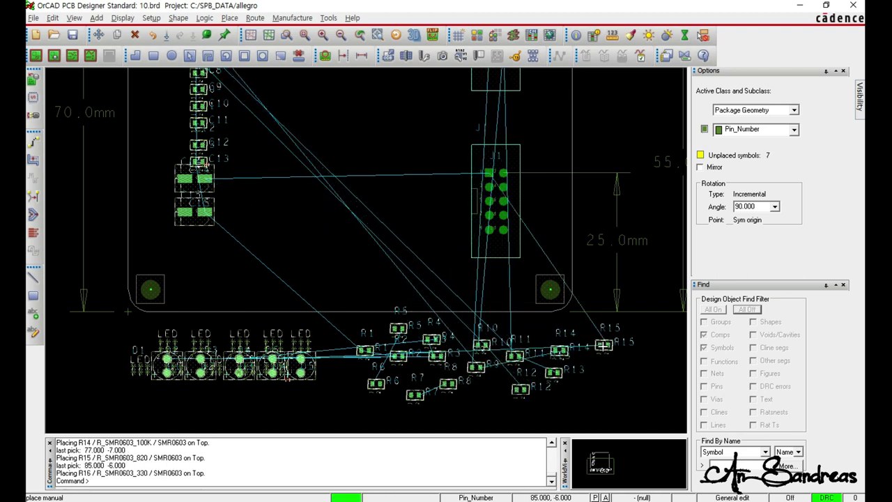
left_click(598, 373)
Step: Place the ATMEGA8 microcontroller U1 in the middle of the board, at about X 40, Y 39 mm
scroll(422, 262, "up", 5)
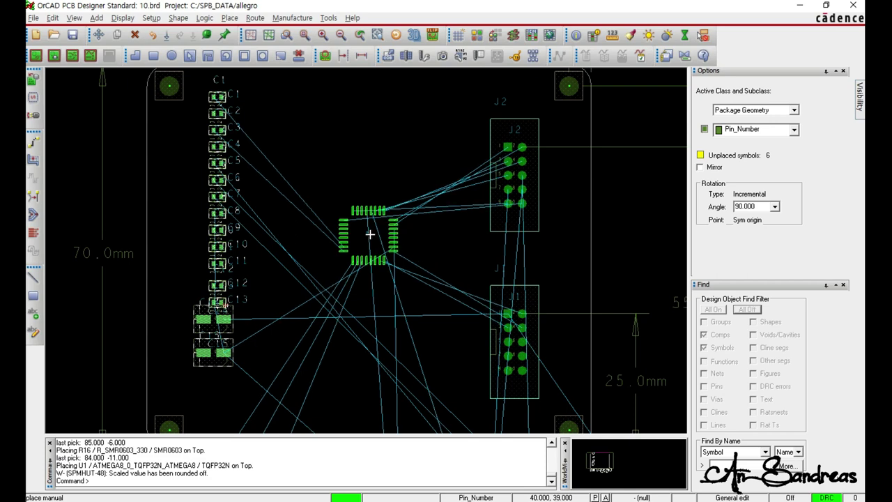
left_click(370, 234)
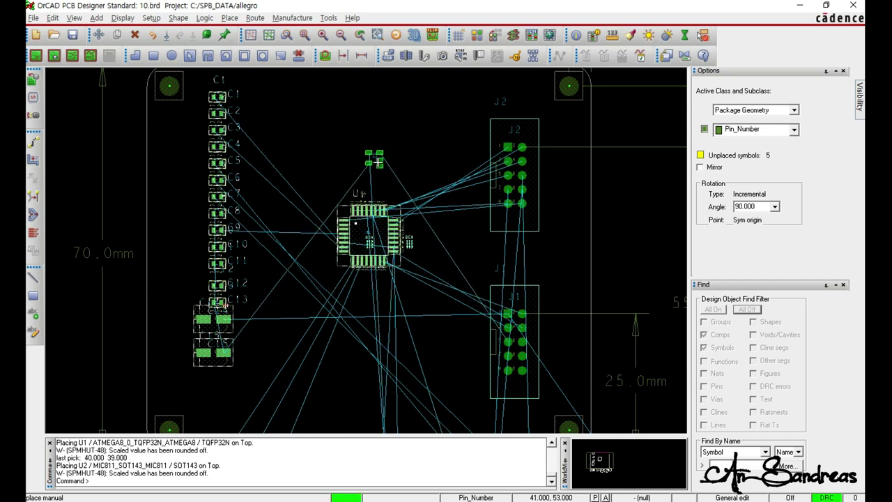